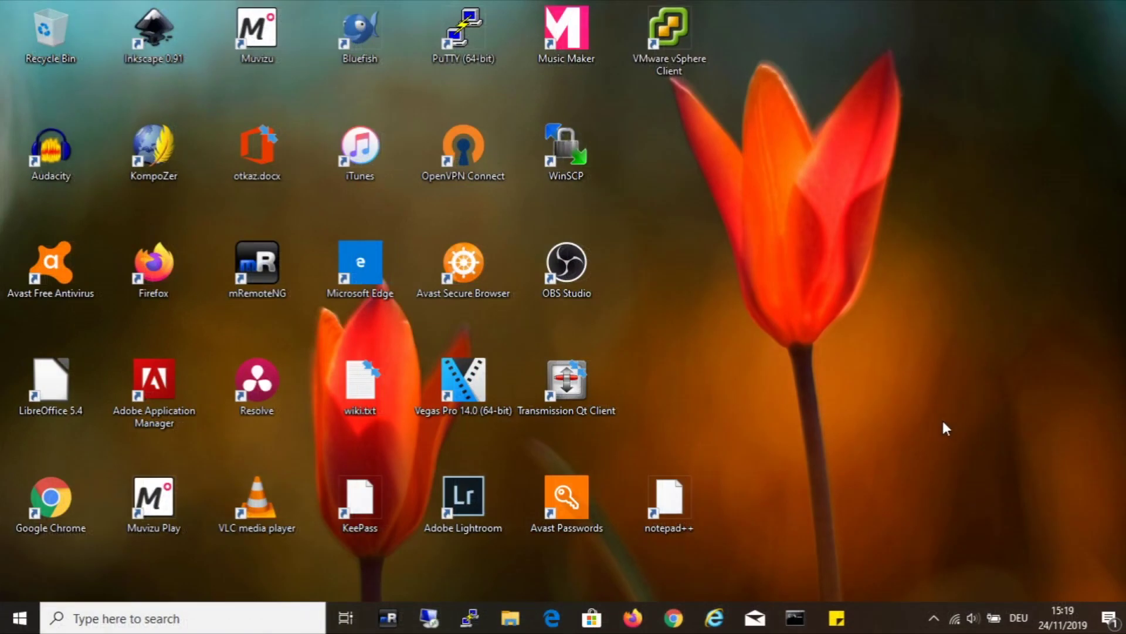
Step: Go from the forum link to dd-wrt.com's Router Database and search for 'wr1043'
left_click(633, 618)
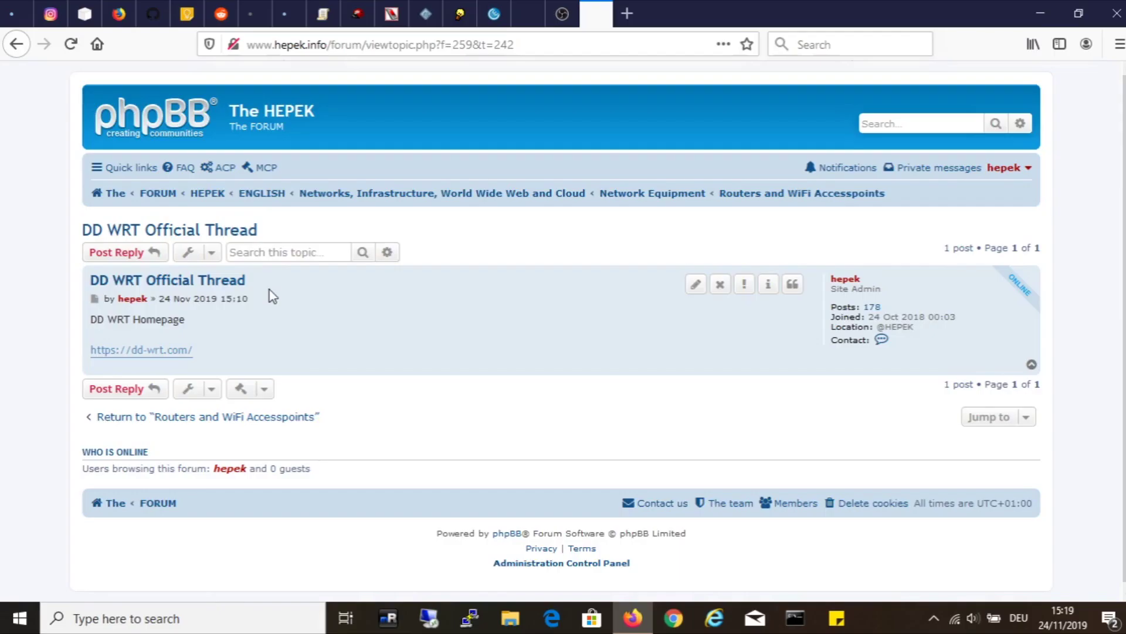
right_click(146, 353)
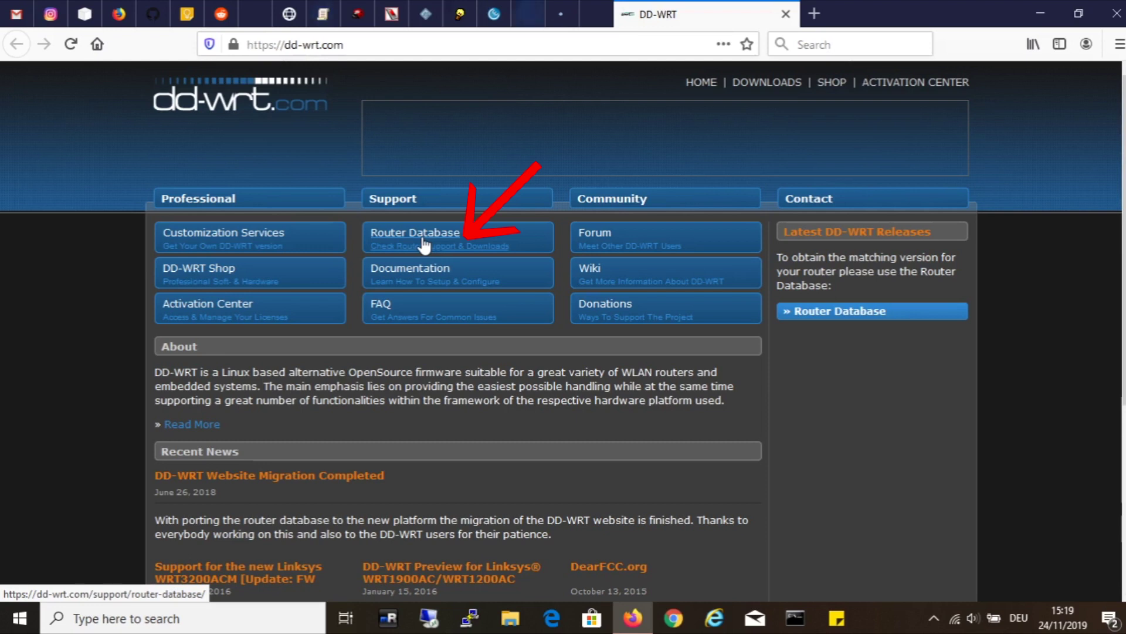
left_click(424, 233)
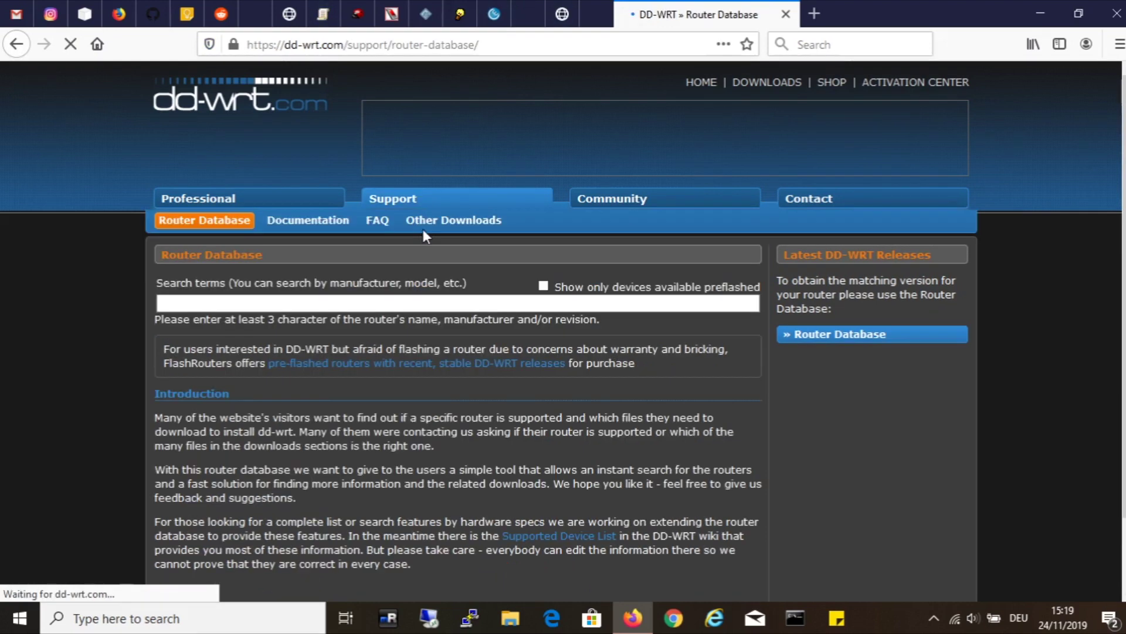
left_click(440, 301)
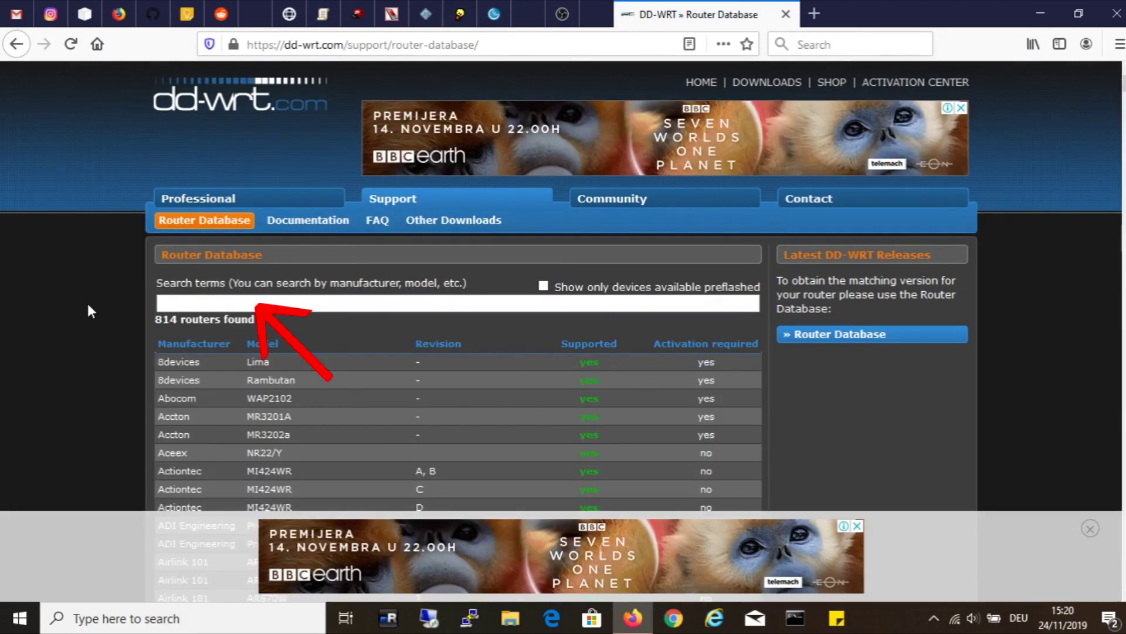
type("wr1043")
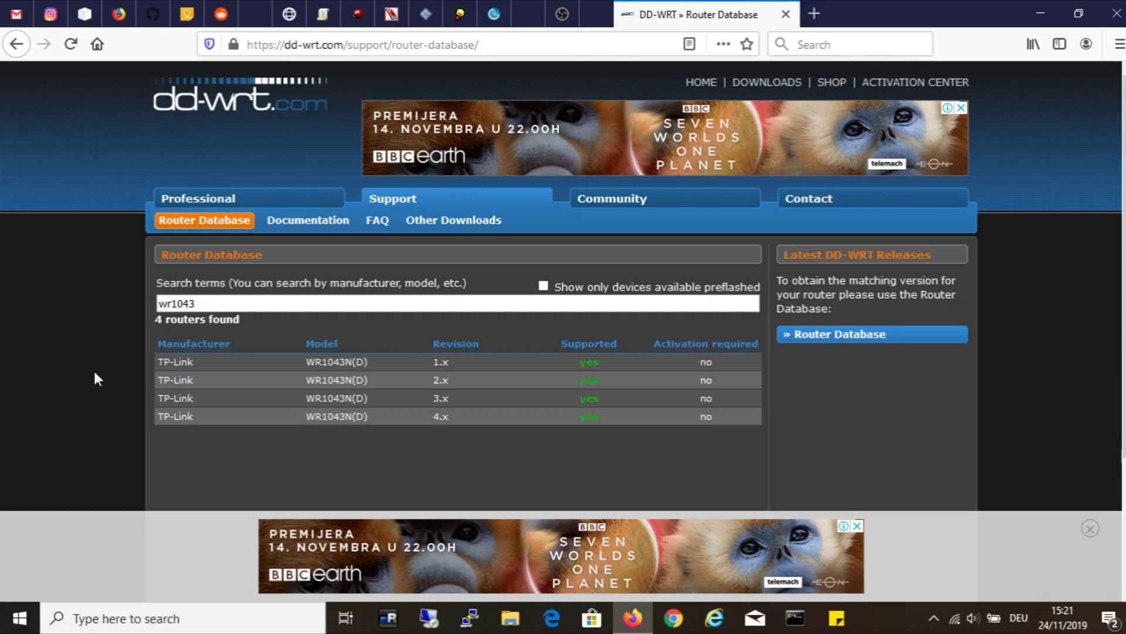
left_click(343, 362)
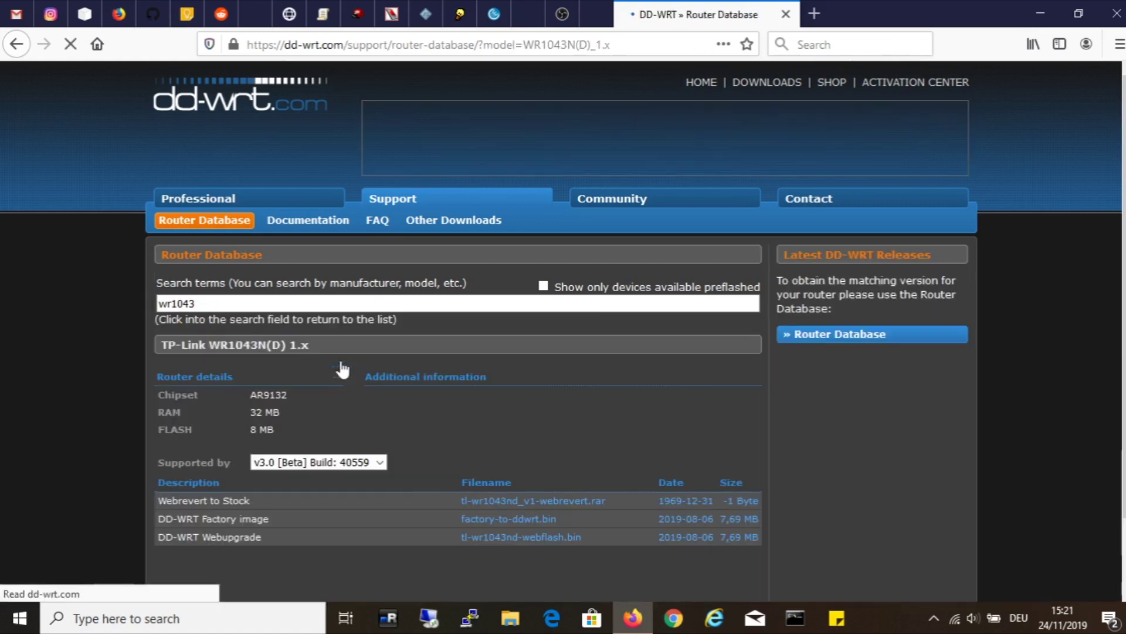
scroll(407, 361, "down", 3)
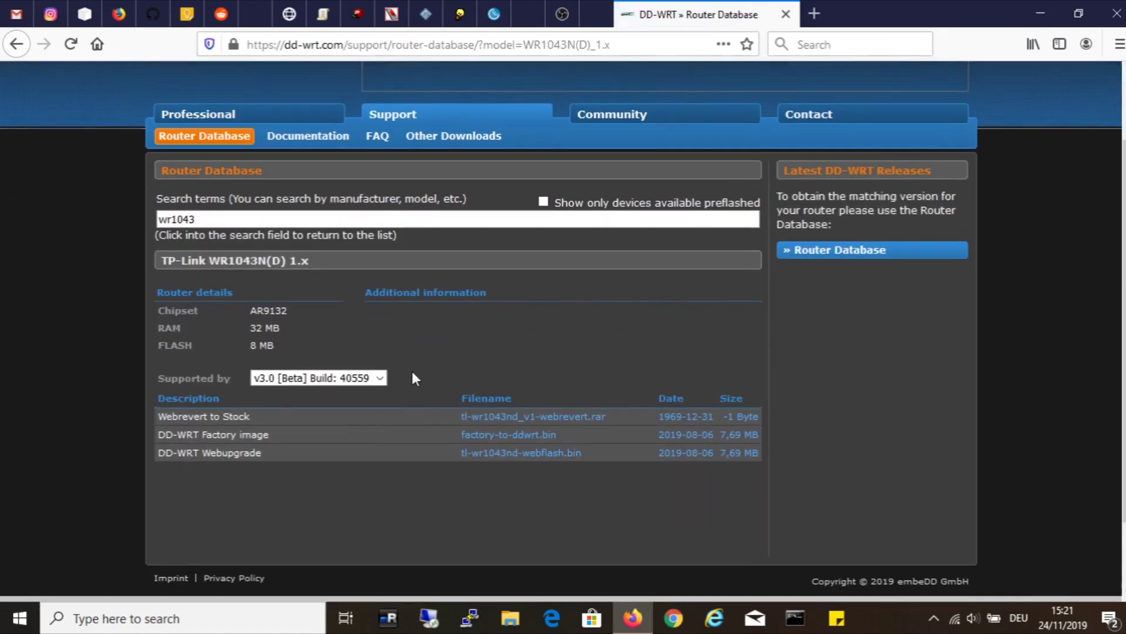
left_click(381, 378)
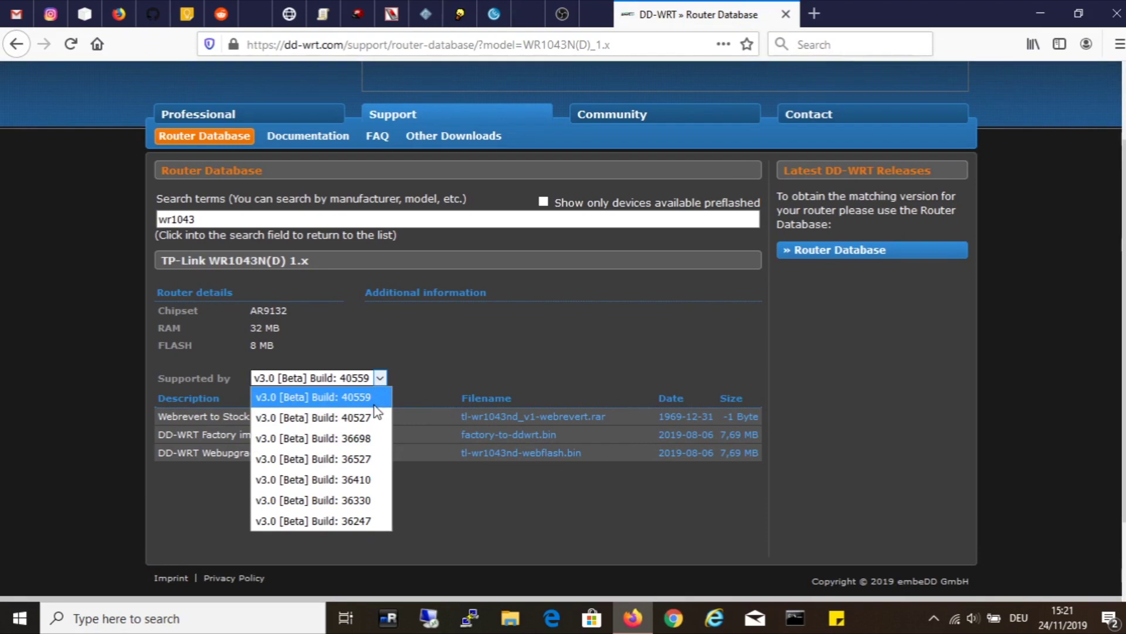
left_click(373, 405)
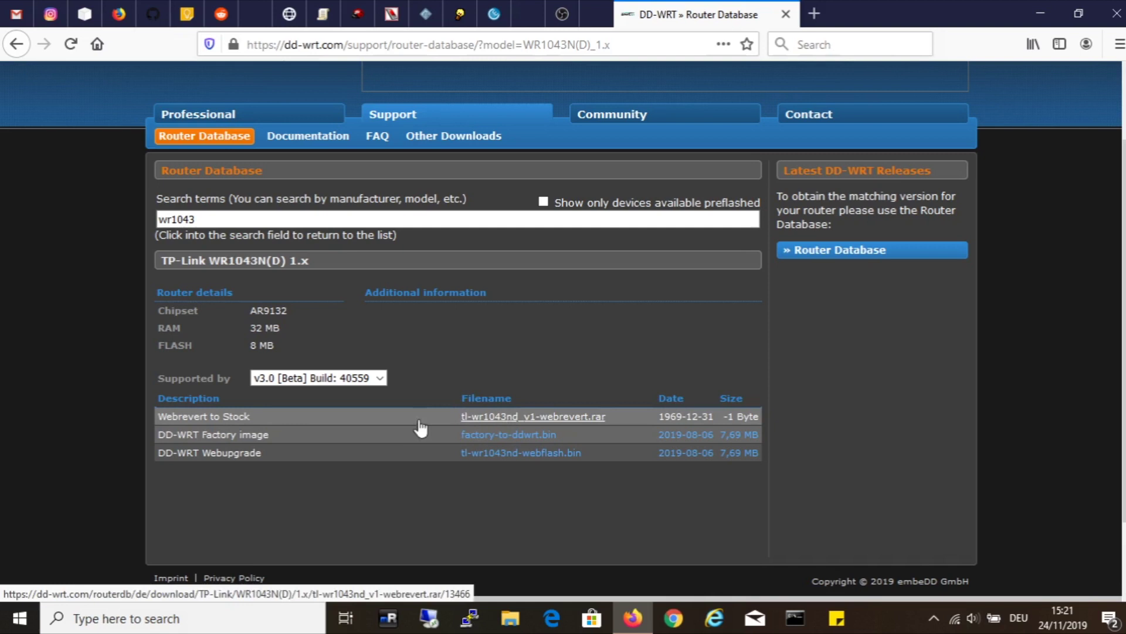
left_click(317, 377)
left_click(313, 417)
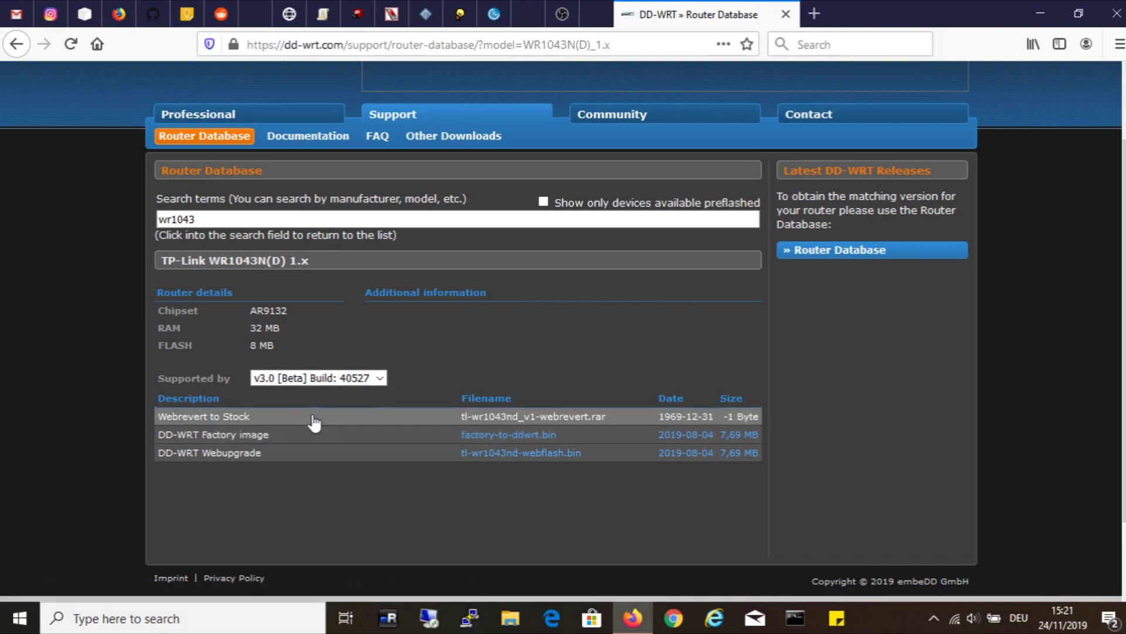
left_click(316, 379)
left_click(318, 393)
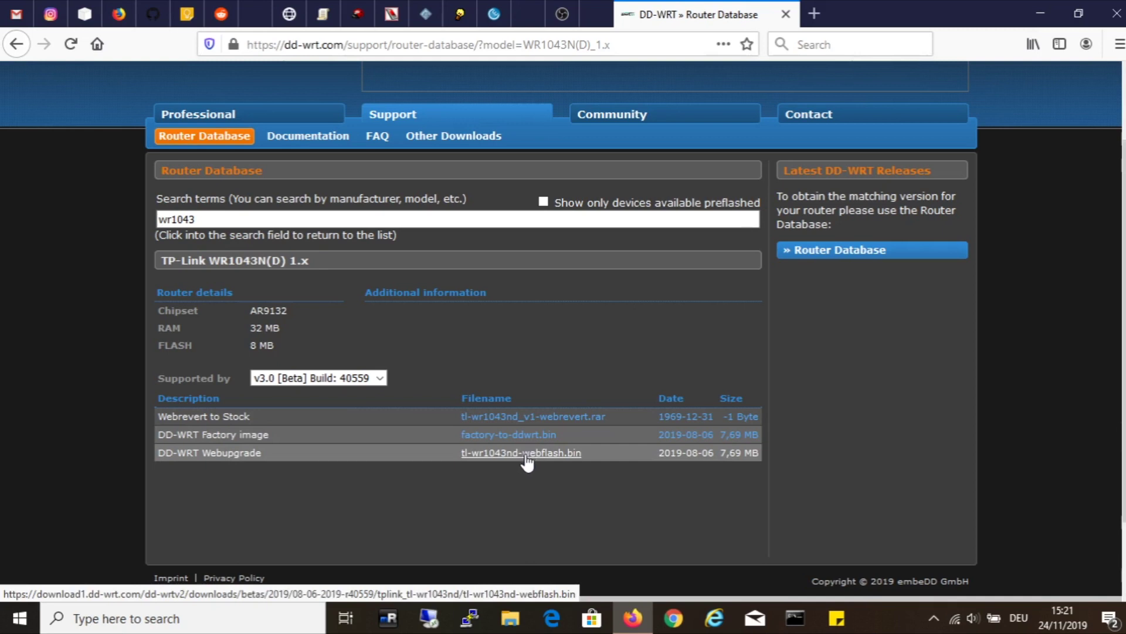
left_click(380, 377)
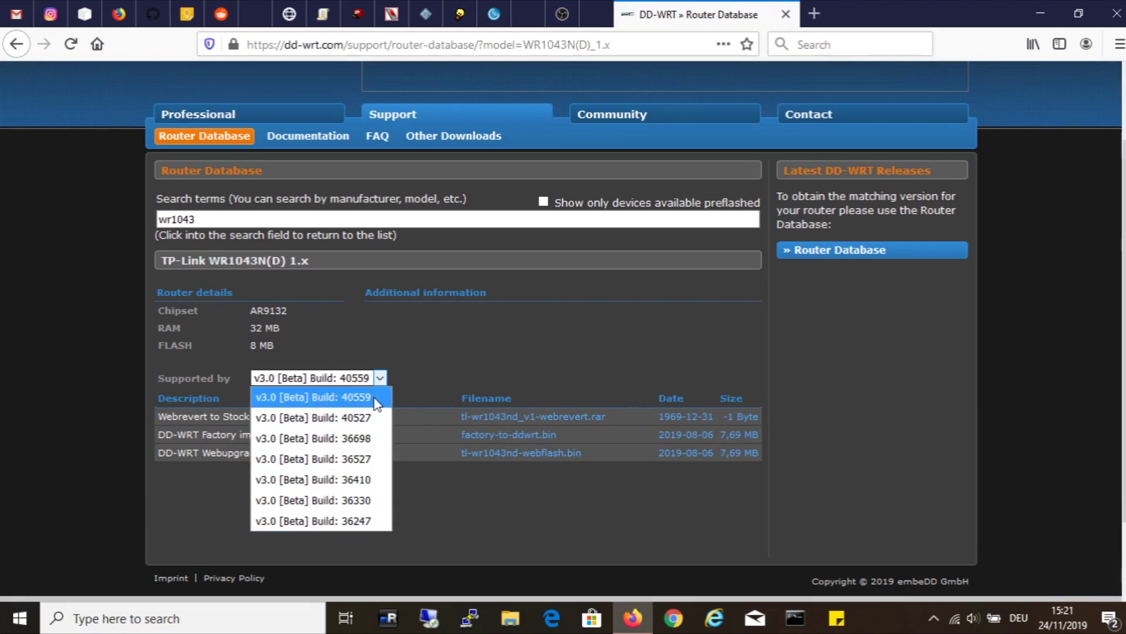
left_click(521, 457)
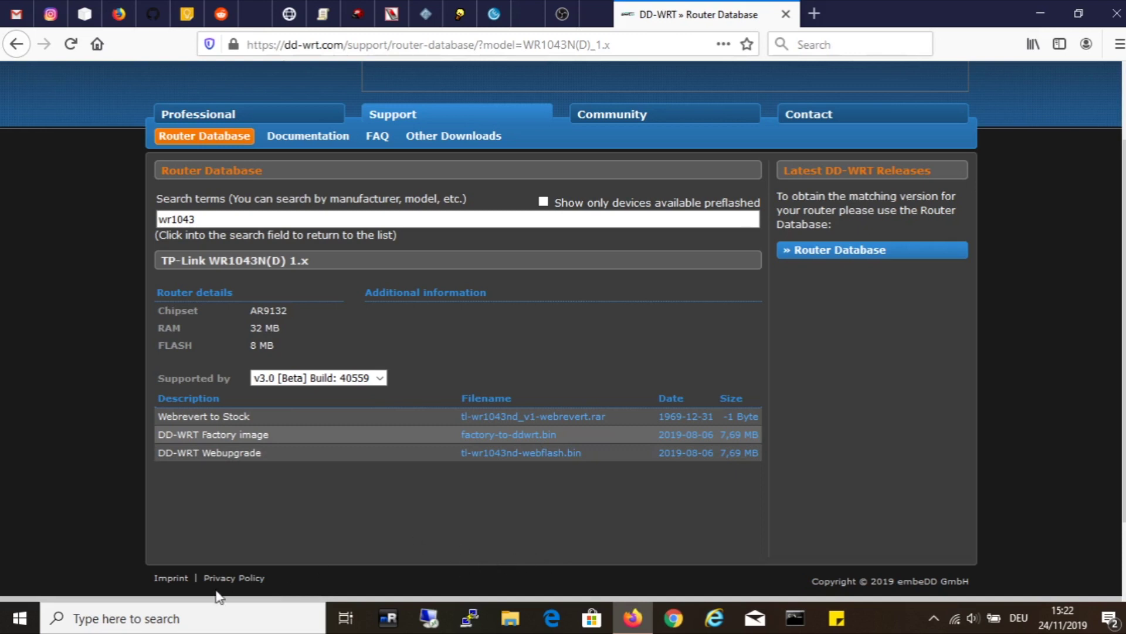
Step: Launch Snipping Tool and capture the router details and download table area
left_click(188, 619)
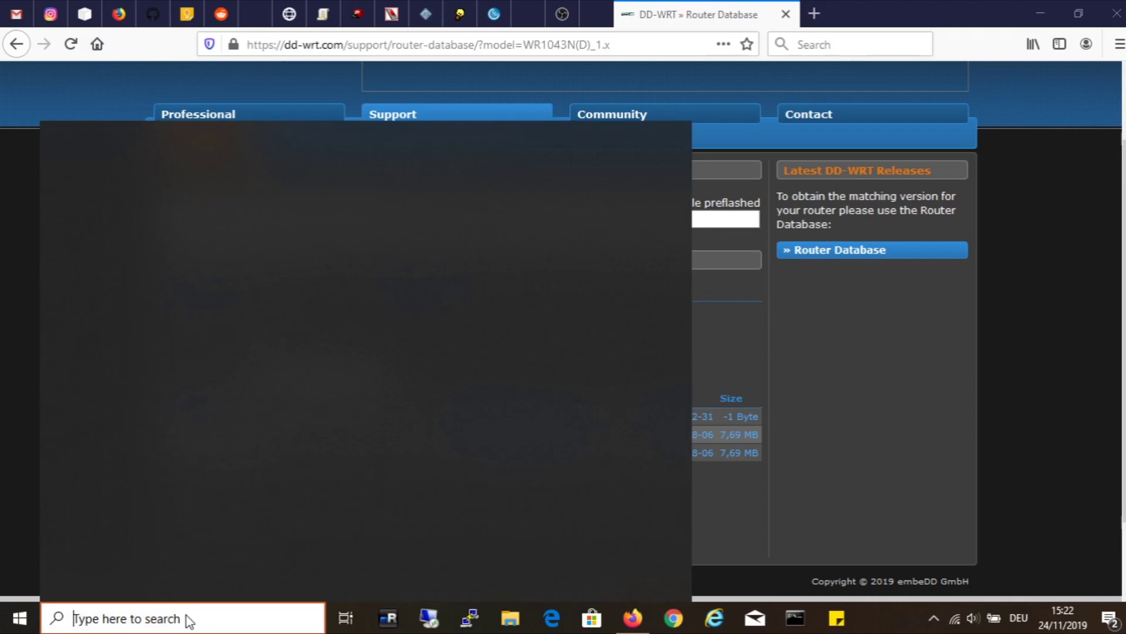
type("sn")
left_click(115, 217)
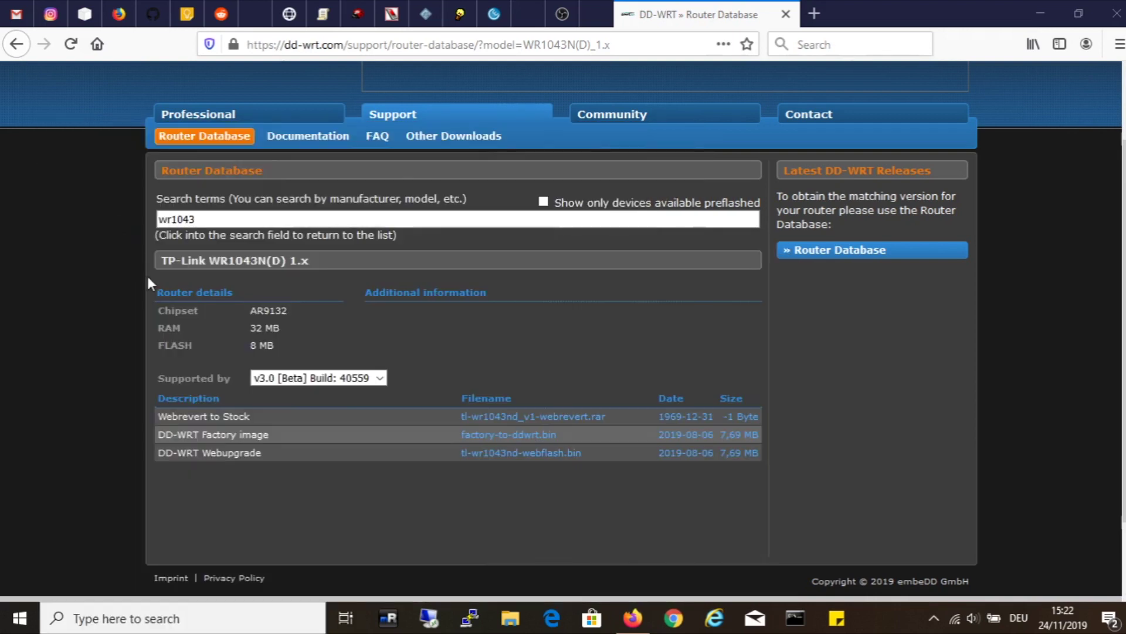
left_click(766, 65)
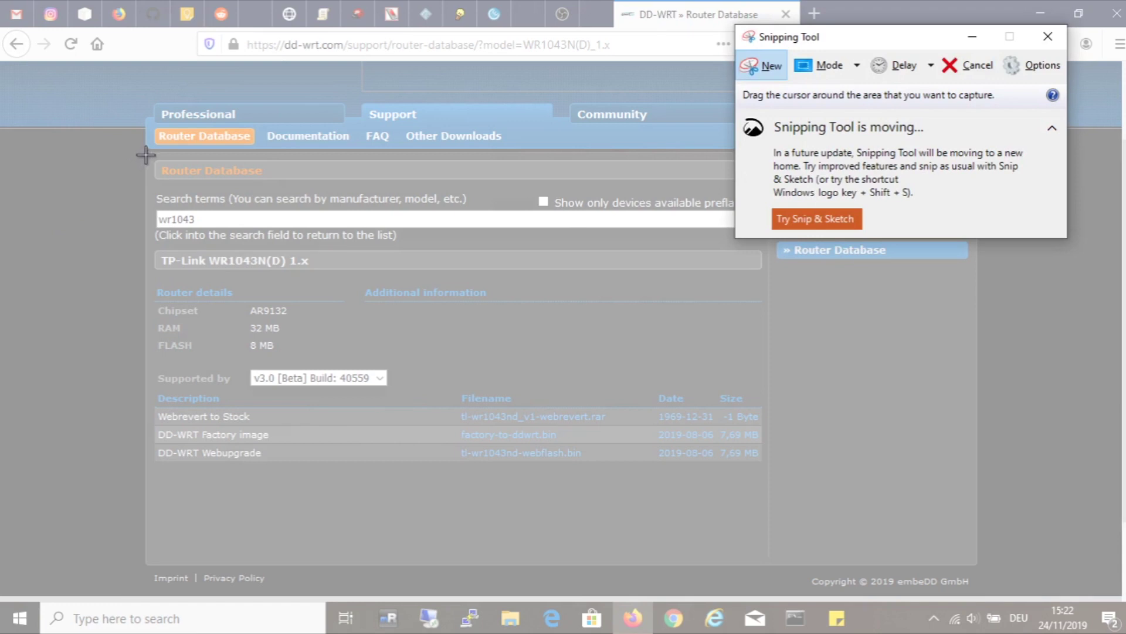
left_click_drag(147, 154, 767, 468)
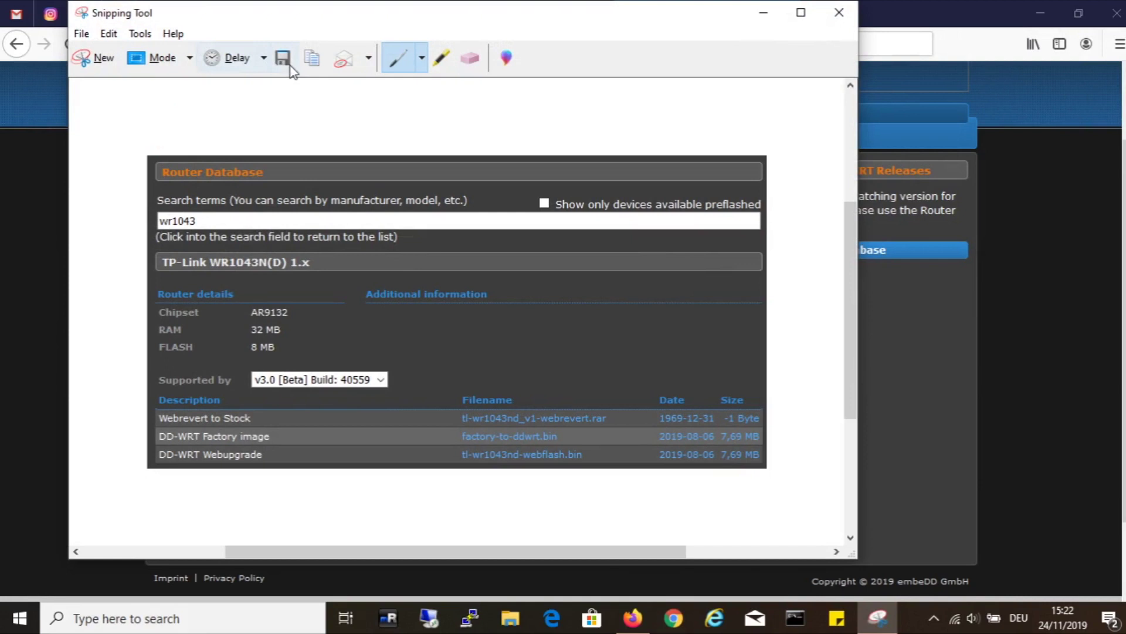
Step: Save the capture into a new folder and return to Firefox
key("ctrl+s")
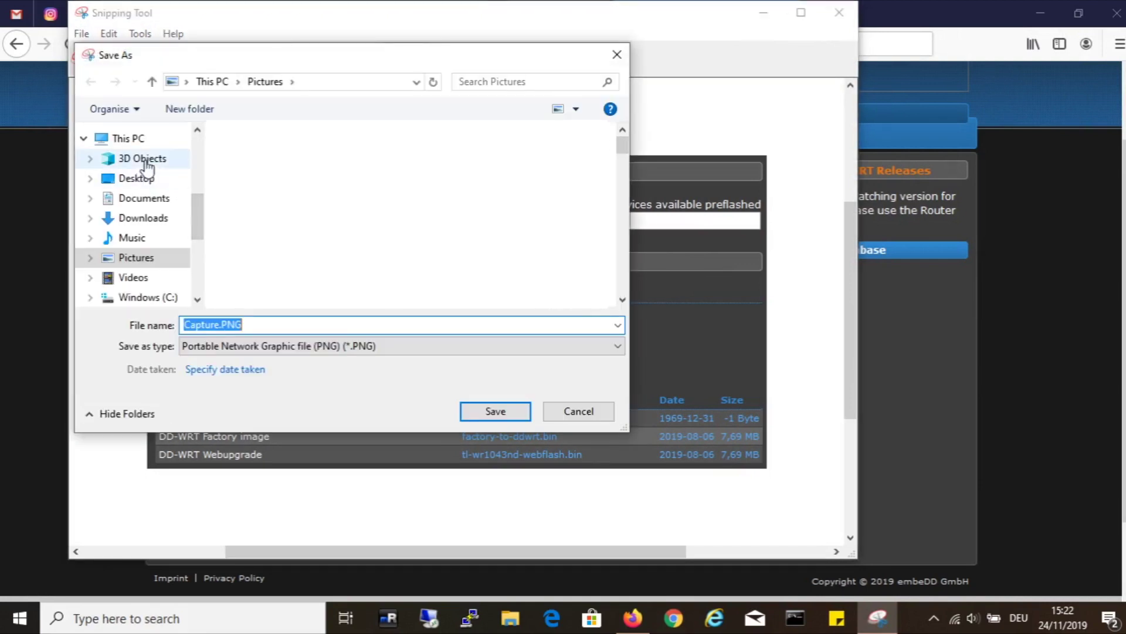
left_click(183, 110)
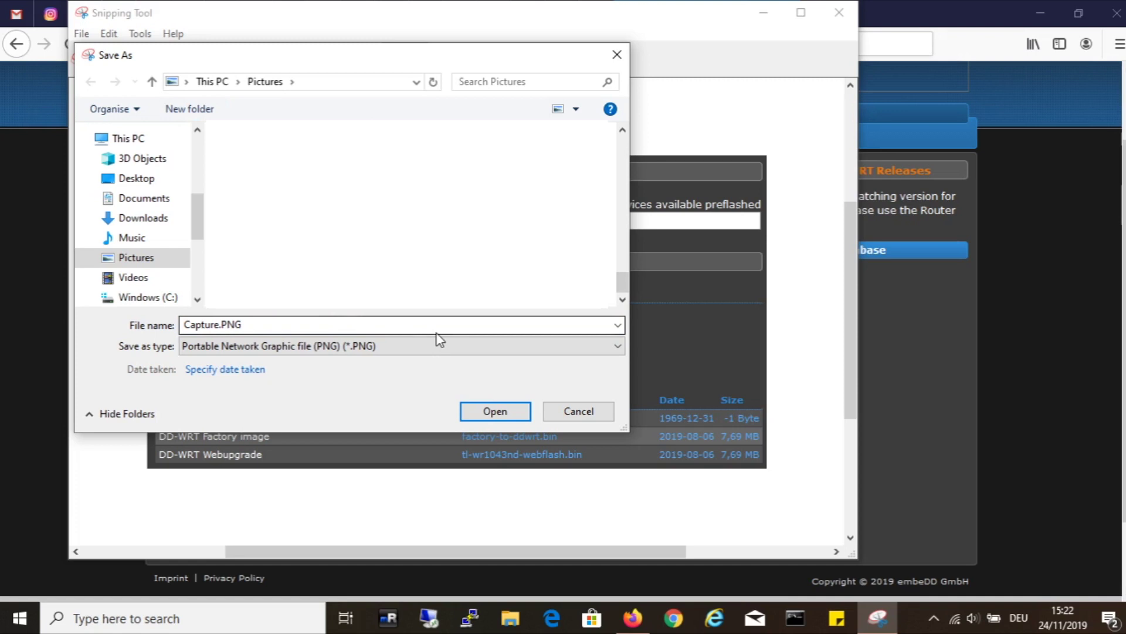
key("alt+Tab")
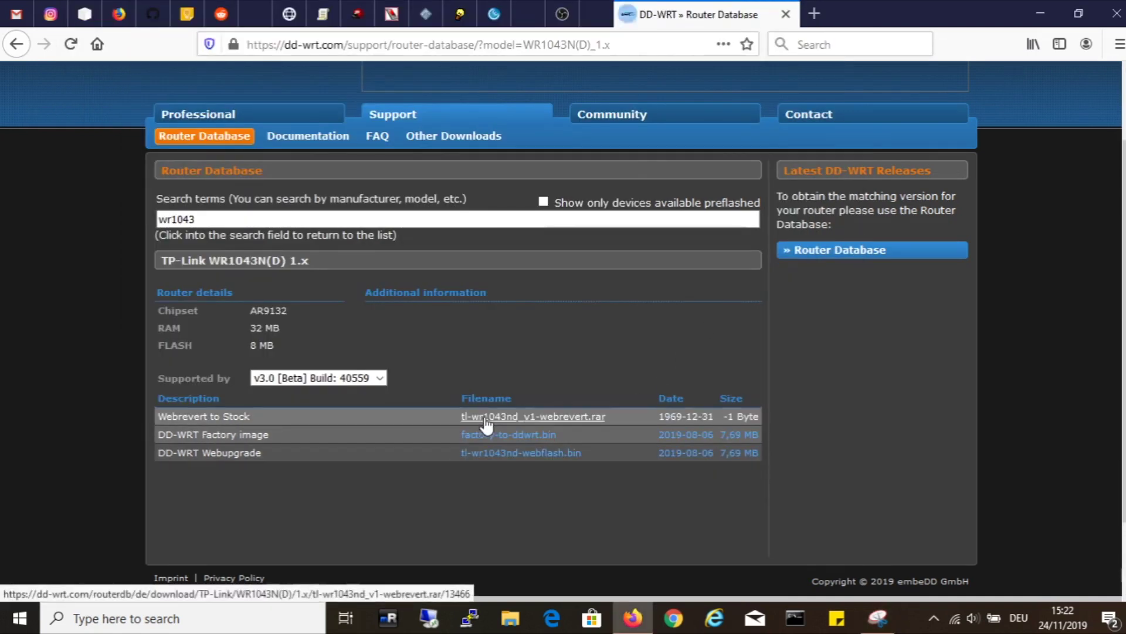
Step: Download the Webrevert to Stock, factory-to-ddwrt.bin and tl-wr1043nd-webflash.bin files
left_click(485, 418)
left_click(429, 512)
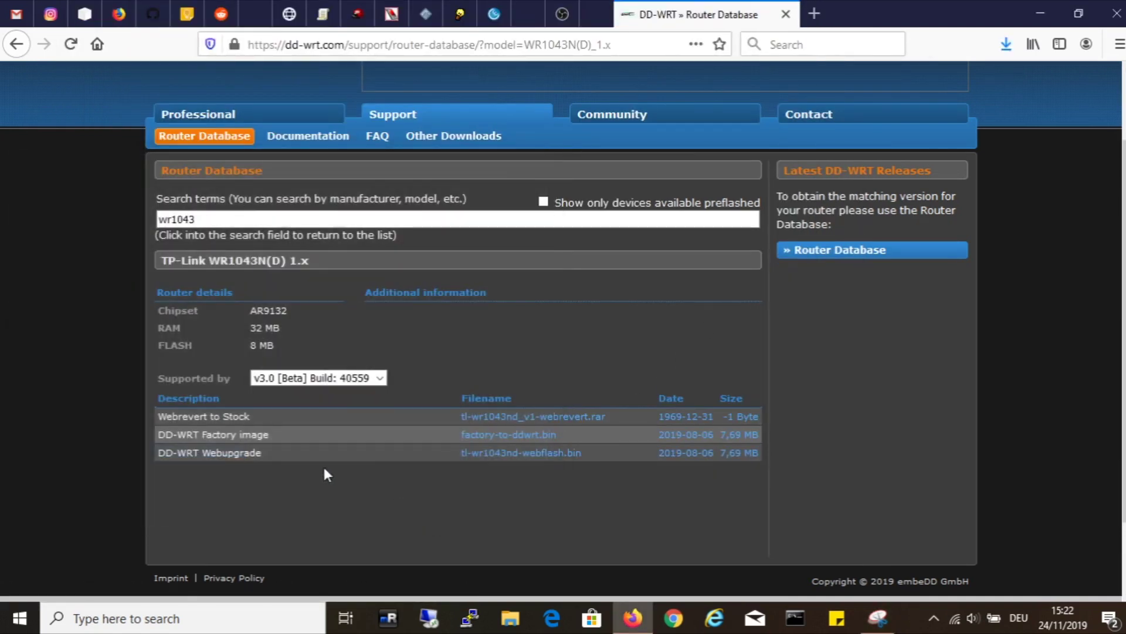
left_click(482, 435)
left_click(476, 426)
left_click(526, 454)
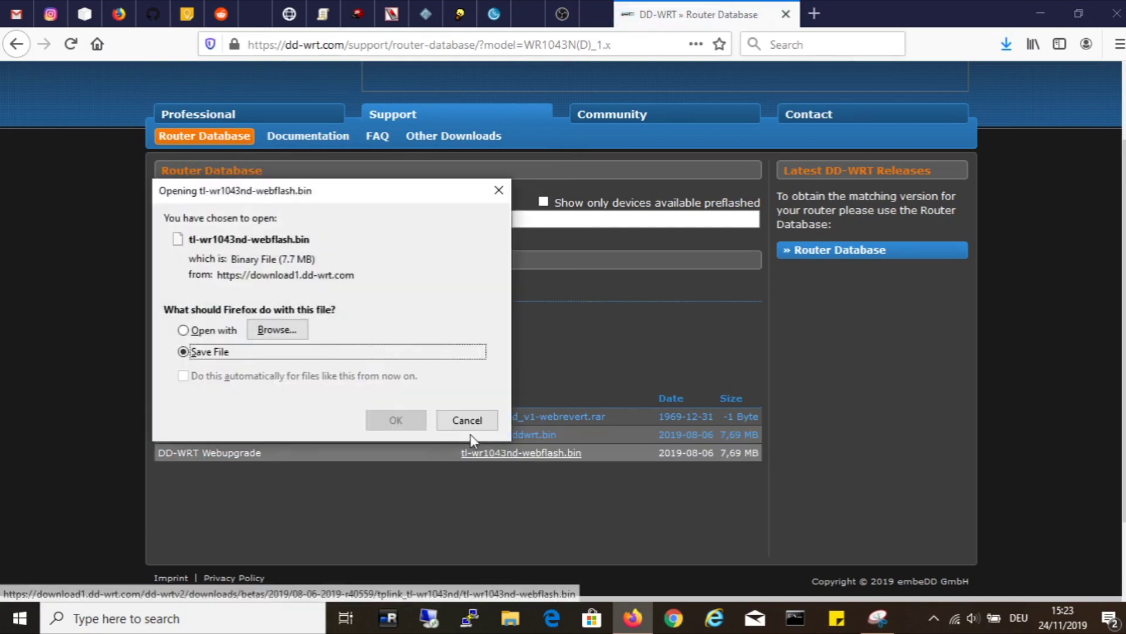
left_click(397, 420)
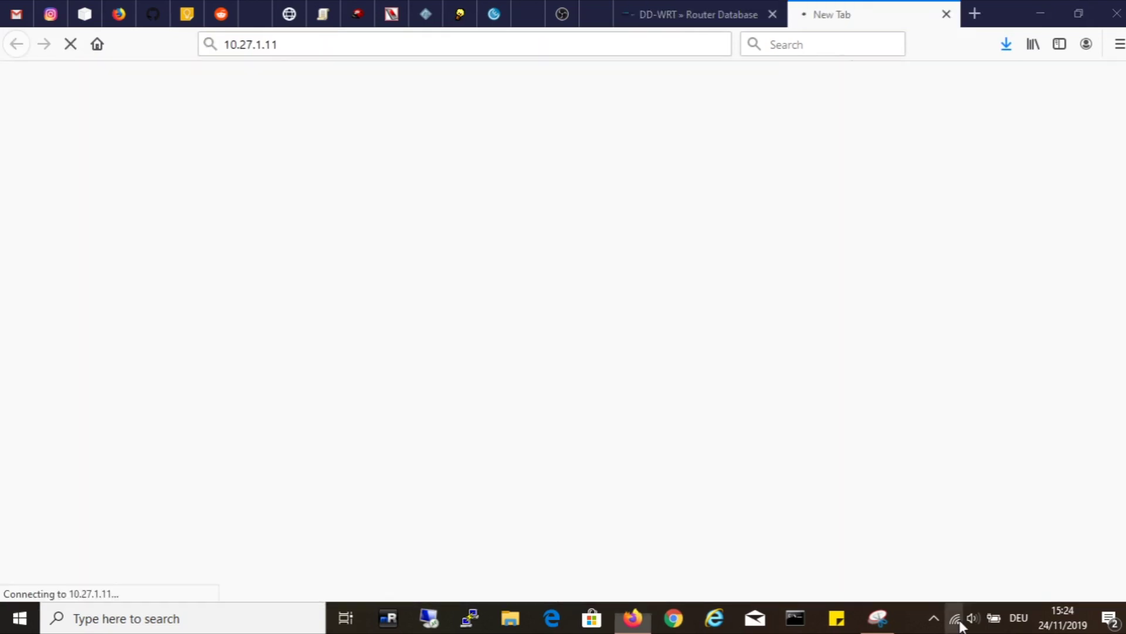
Step: Turn off the computer's WiFi and log in to the TP-Link admin with the router password
left_click(955, 617)
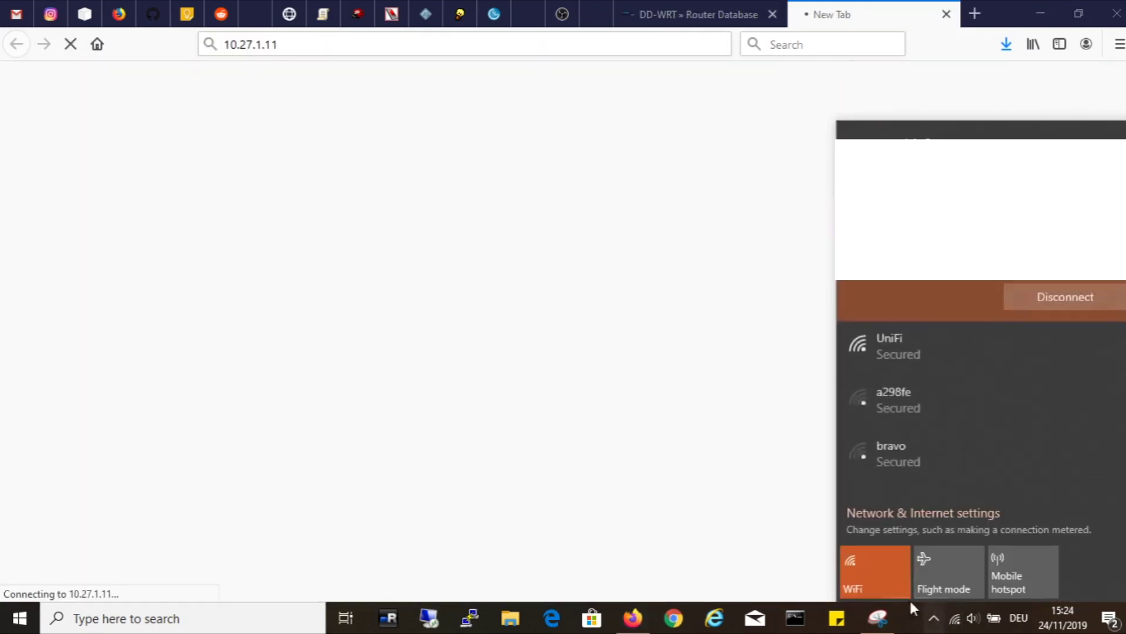
left_click(888, 584)
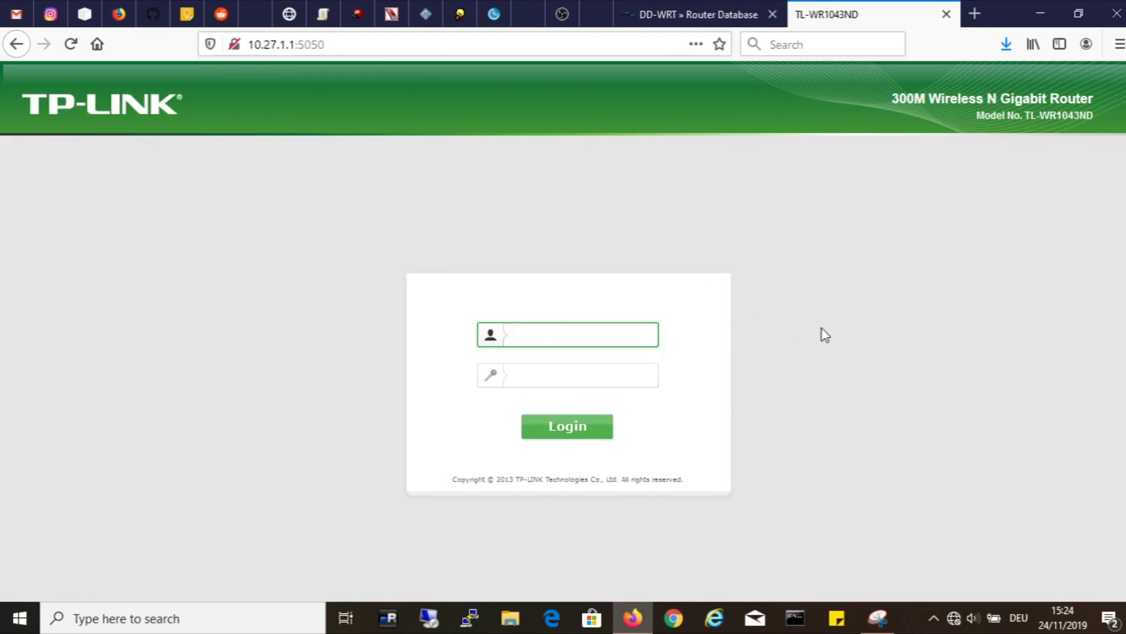
key("Tab")
type("ad")
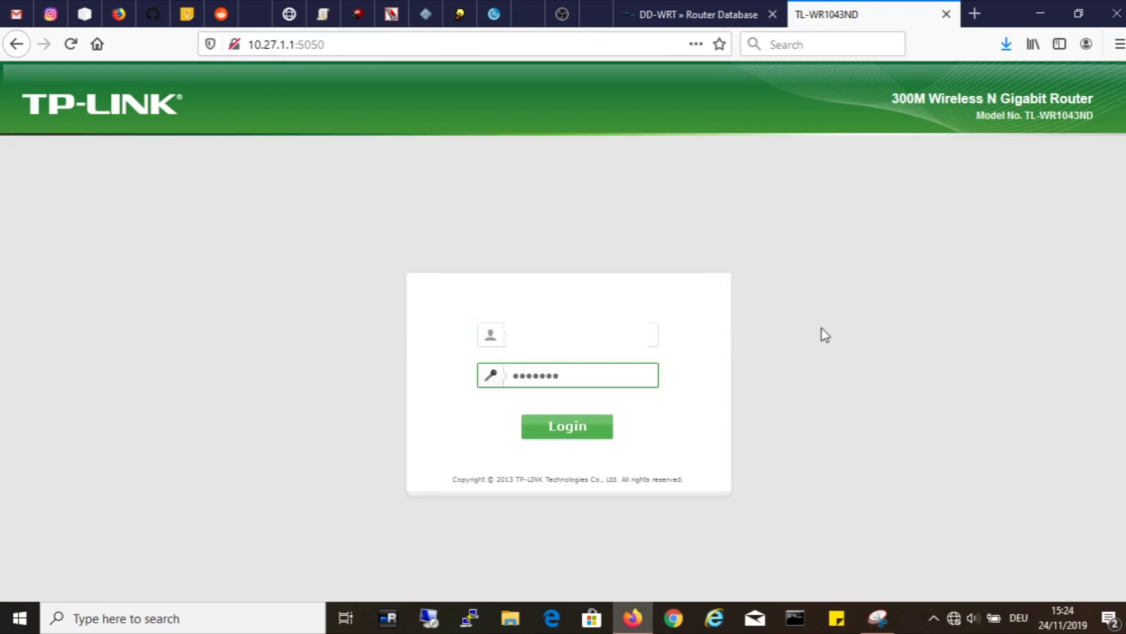
type("1234")
key("Return")
Step: From System Tools > Backup & Restore, save config_pre_DDWRT_20191124.bin into Pictures > DD WRT
left_click(53, 463)
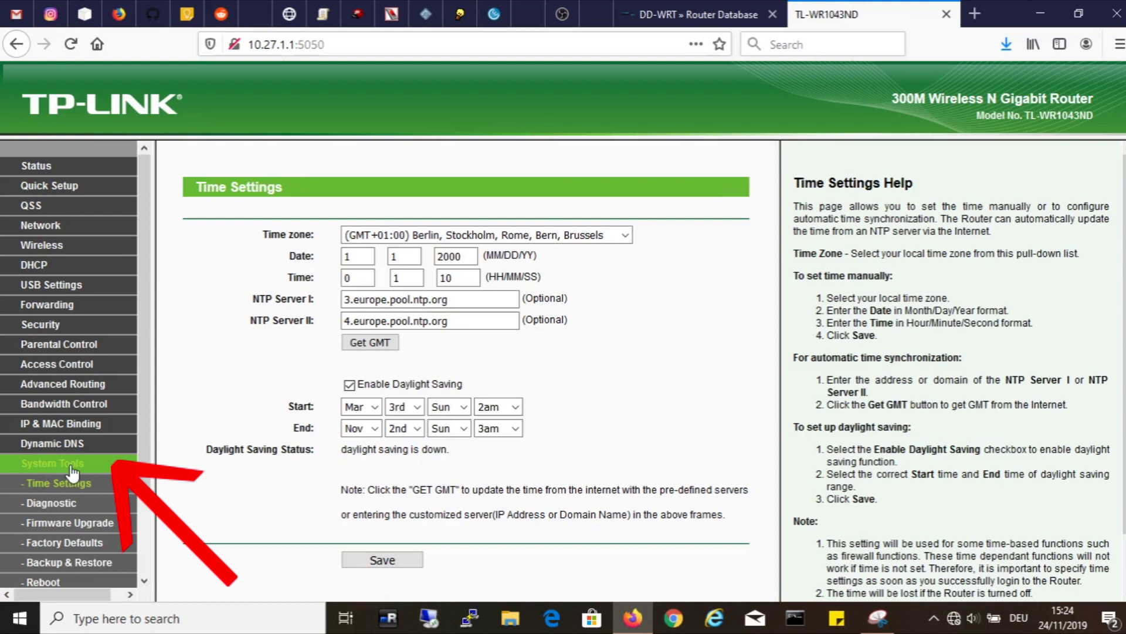
scroll(72, 471, "down", 3)
left_click(73, 470)
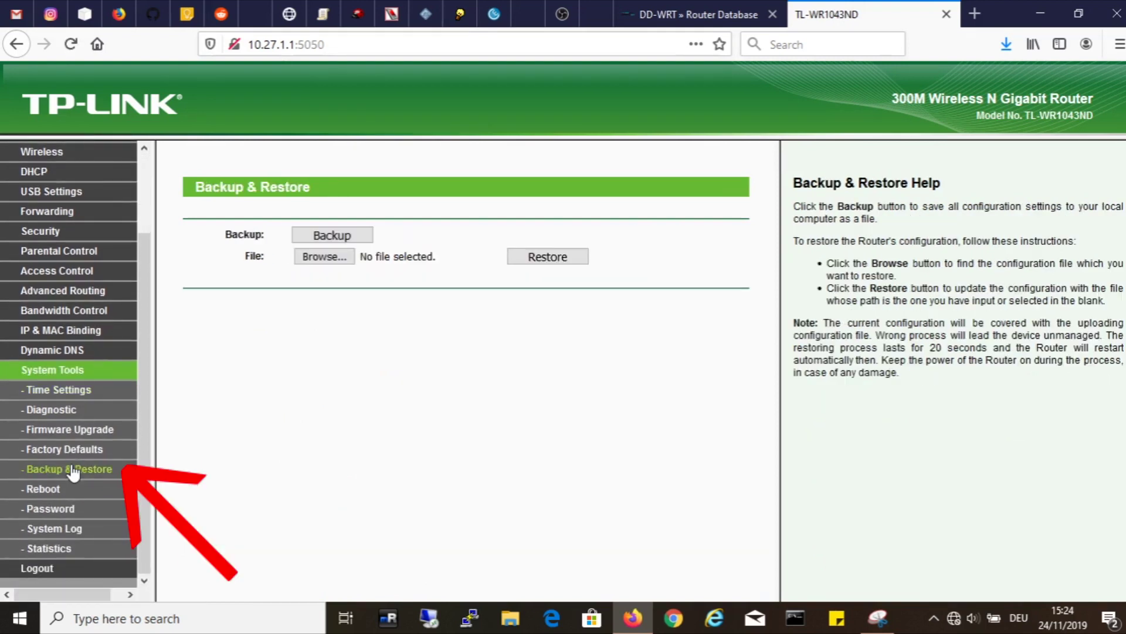
left_click(328, 235)
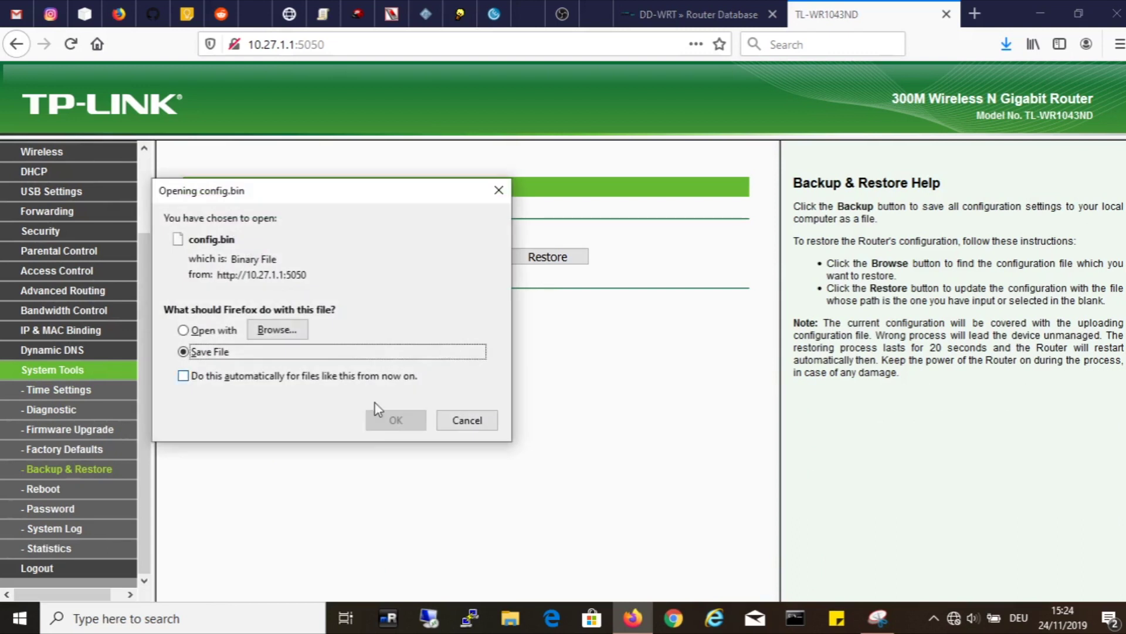
left_click(391, 420)
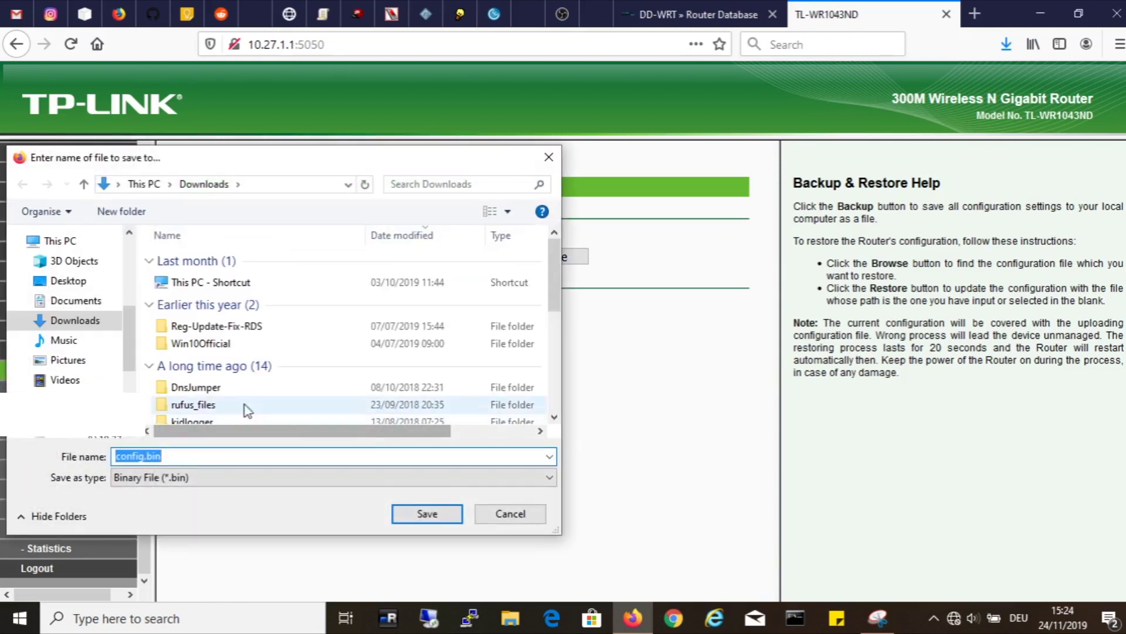
left_click(68, 360)
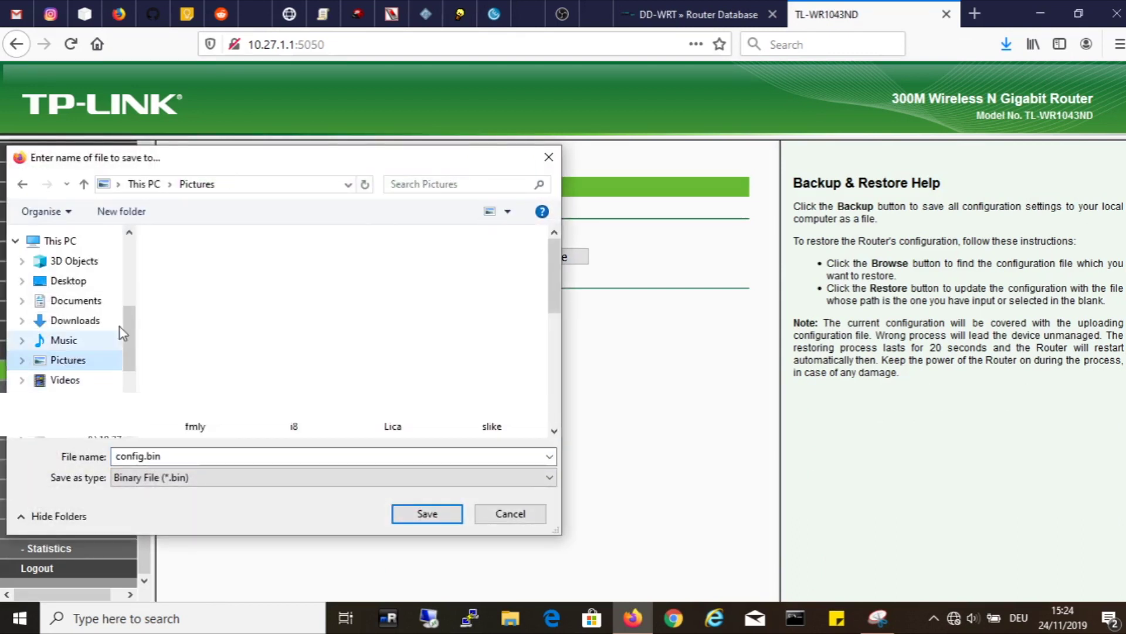
double_click(195, 232)
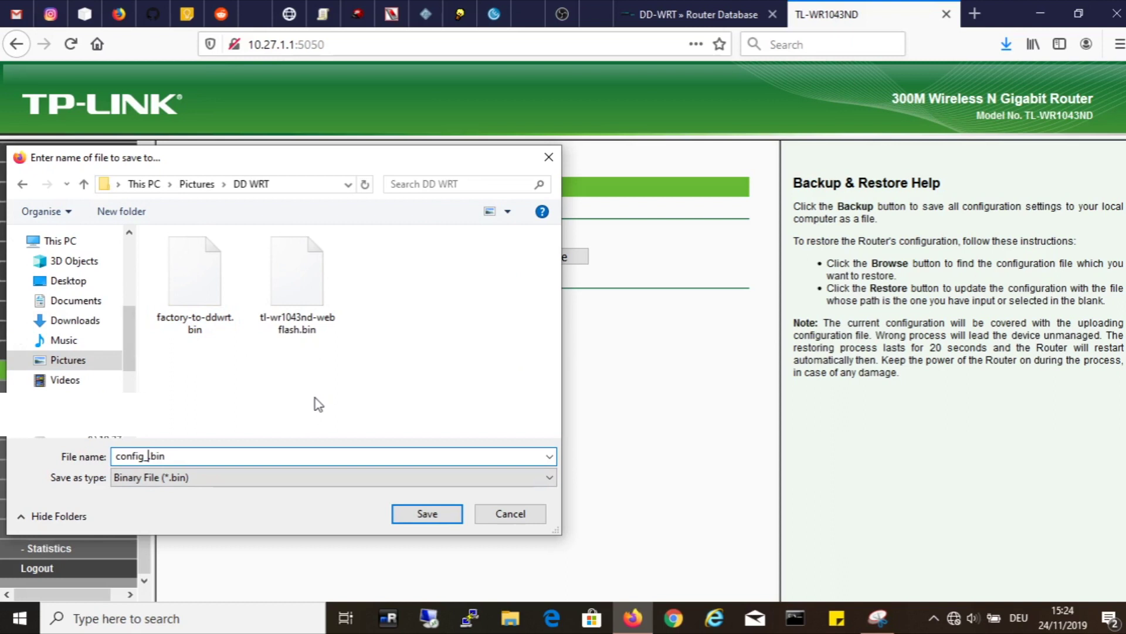
type("pre_")
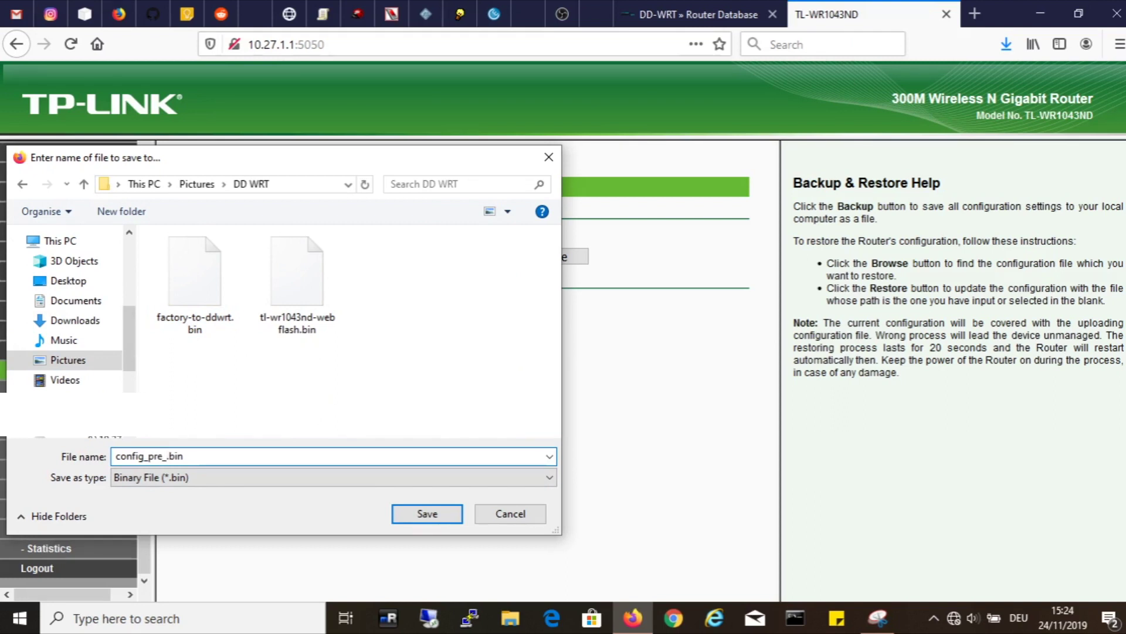
type("DDWRT_20191124")
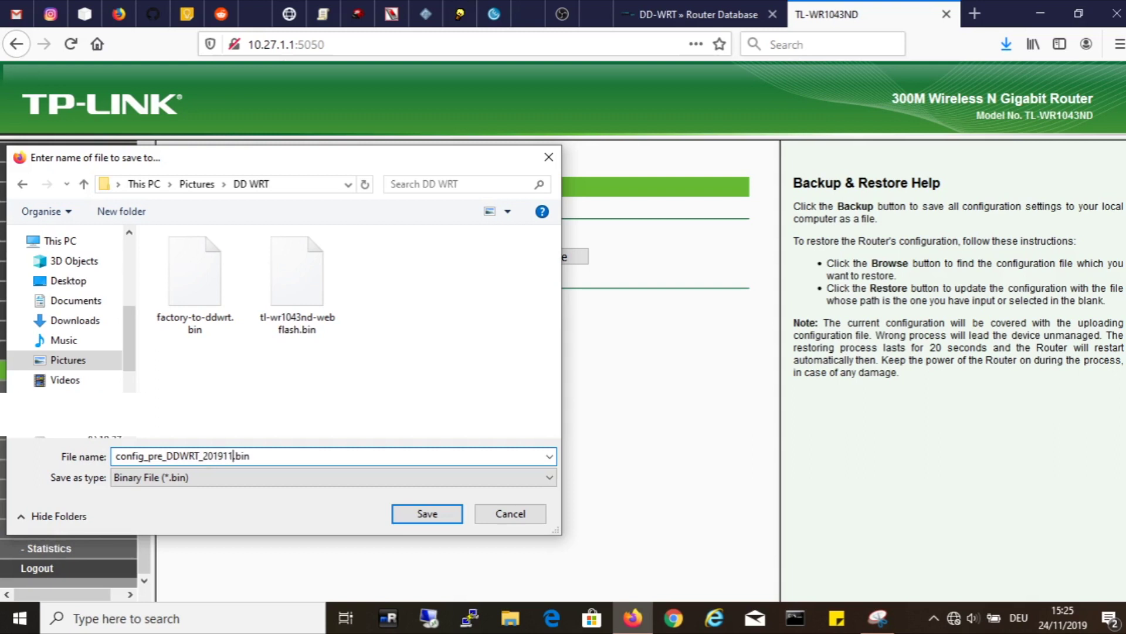
left_click(431, 514)
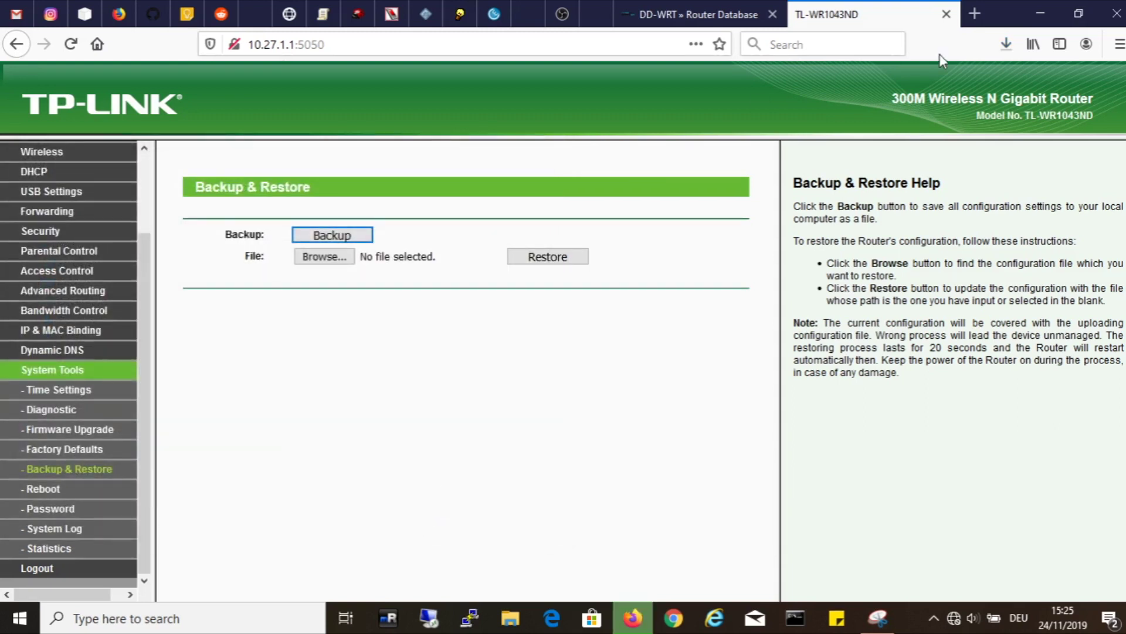
Step: Restore the TP-Link router to factory defaults and confirm the reset
left_click(1007, 45)
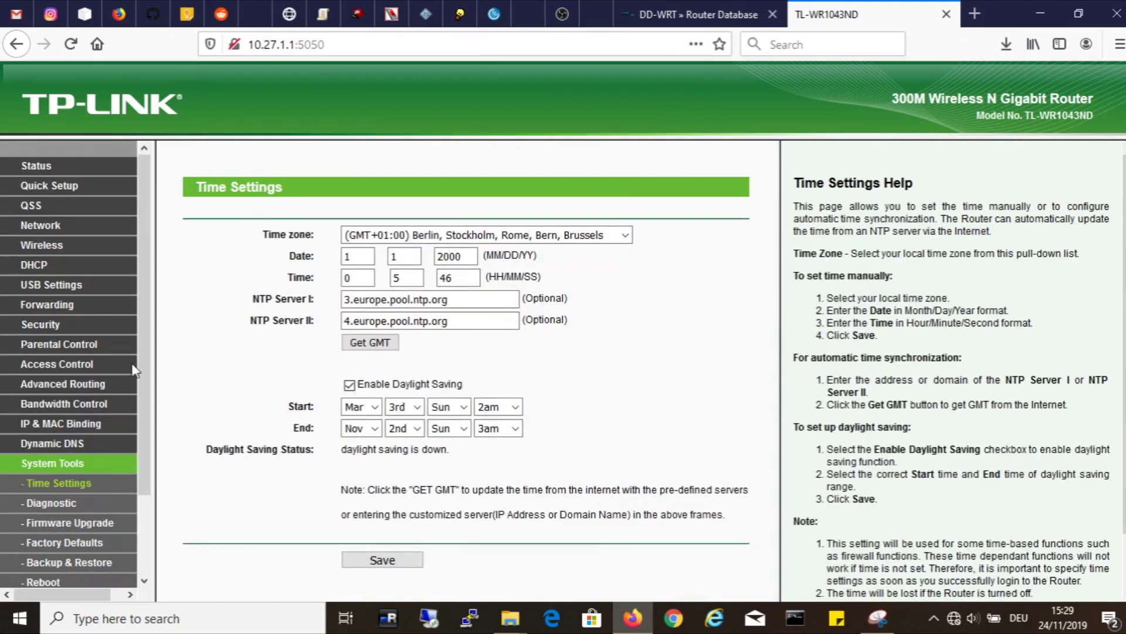
scroll(82, 382, "down", 3)
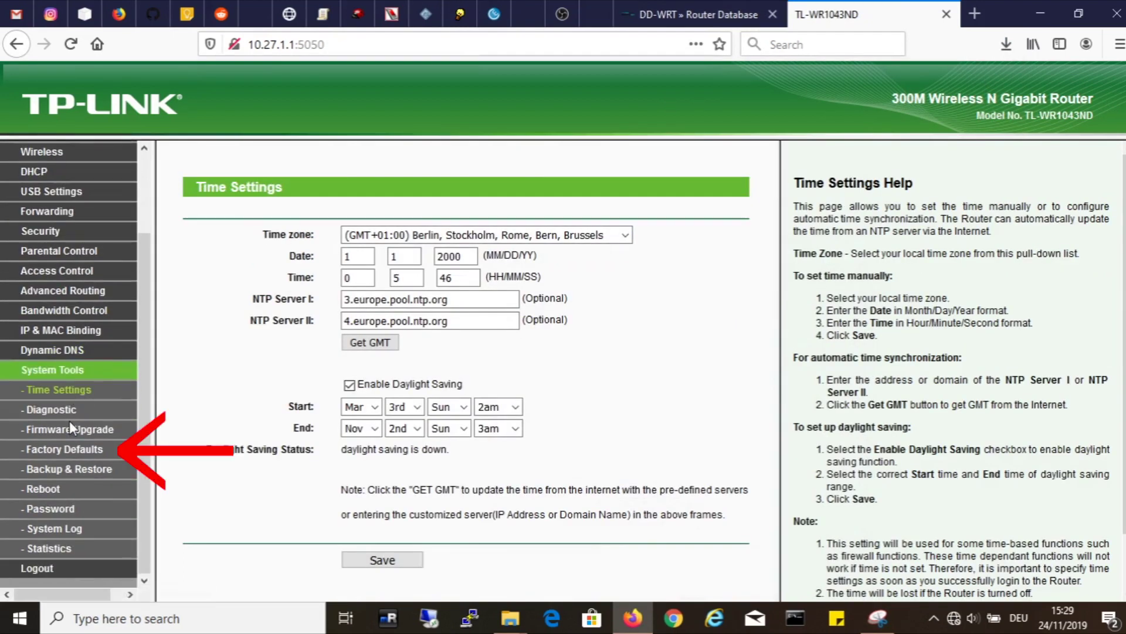
left_click(71, 450)
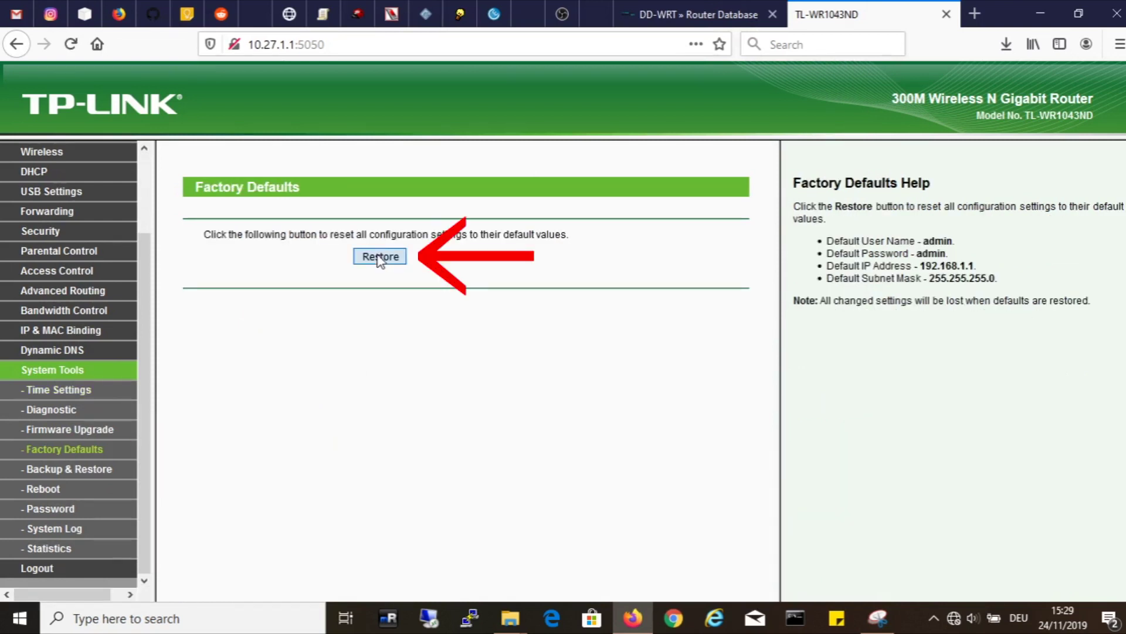
left_click(375, 252)
left_click(668, 322)
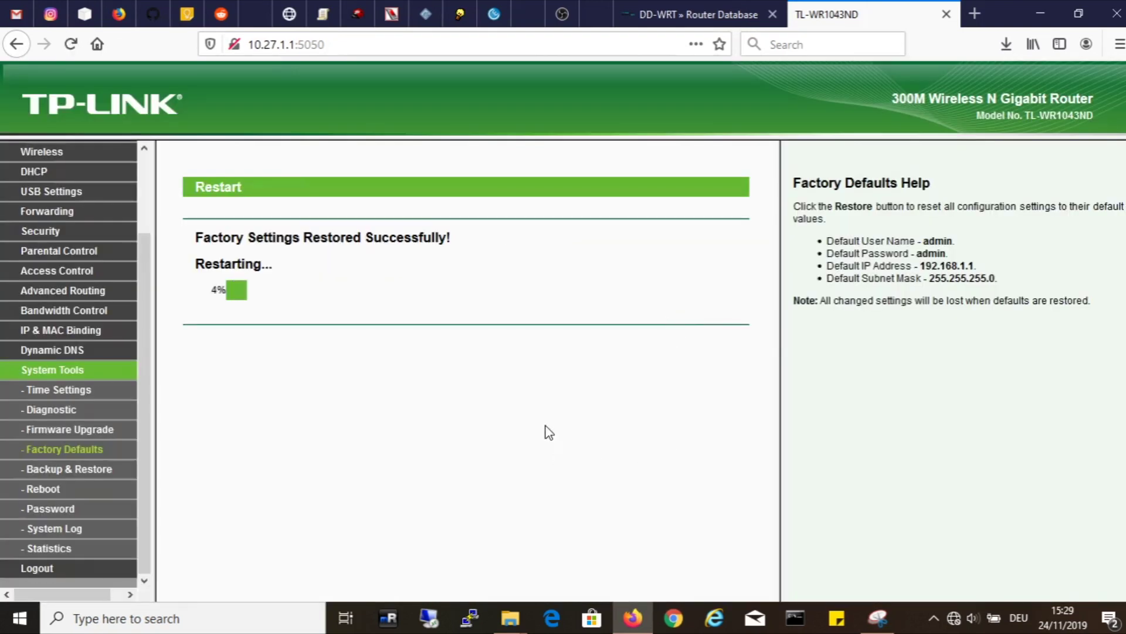
Step: Snip the router model banner and save it as 'Router Model'
left_click(882, 627)
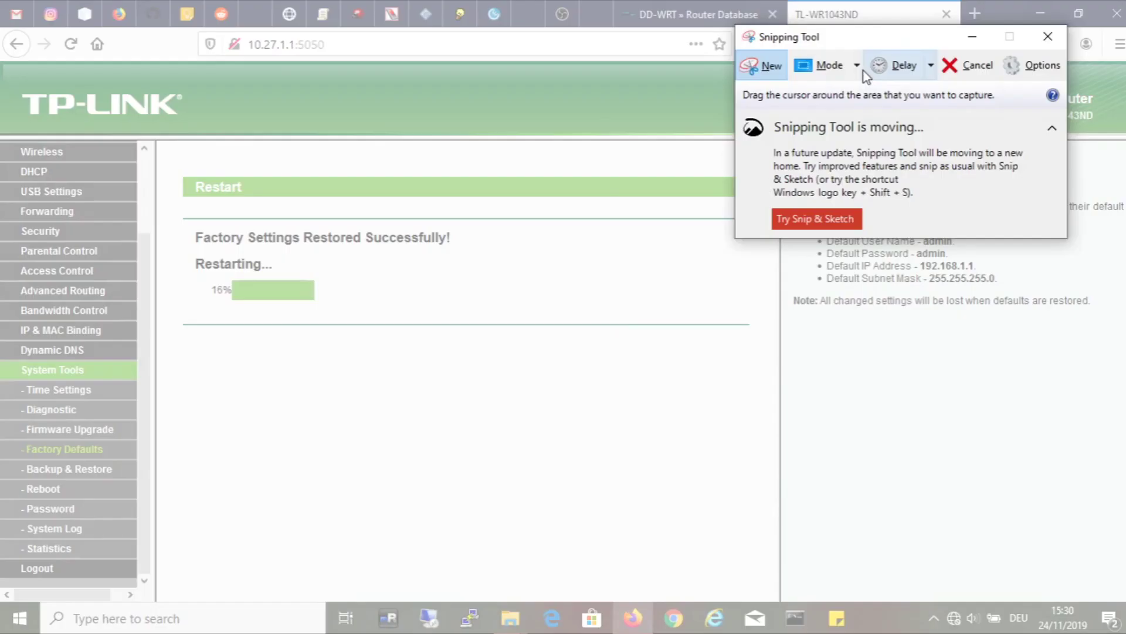
left_click_drag(863, 72, 399, 153)
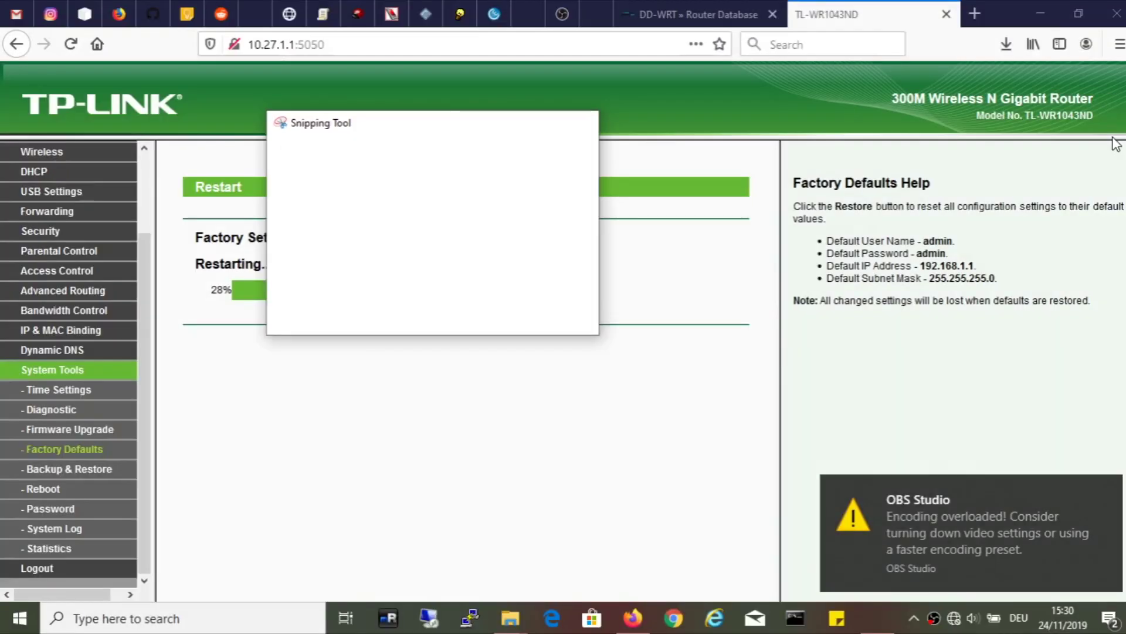
left_click_drag(1116, 144, 883, 82)
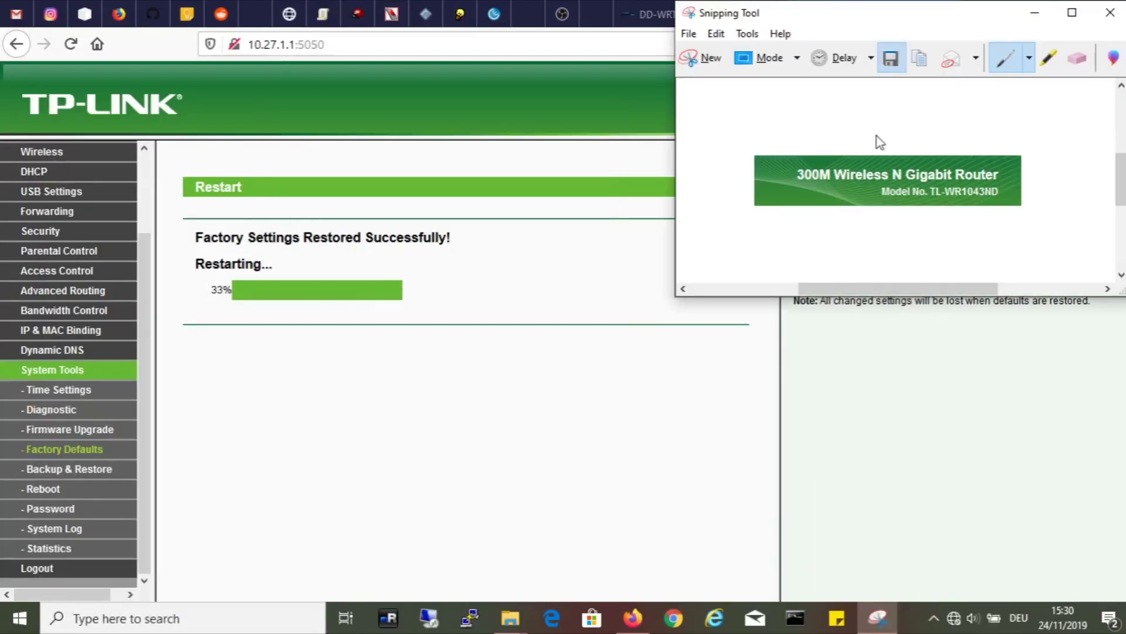
left_click(892, 127)
type("Router Model")
key("Return")
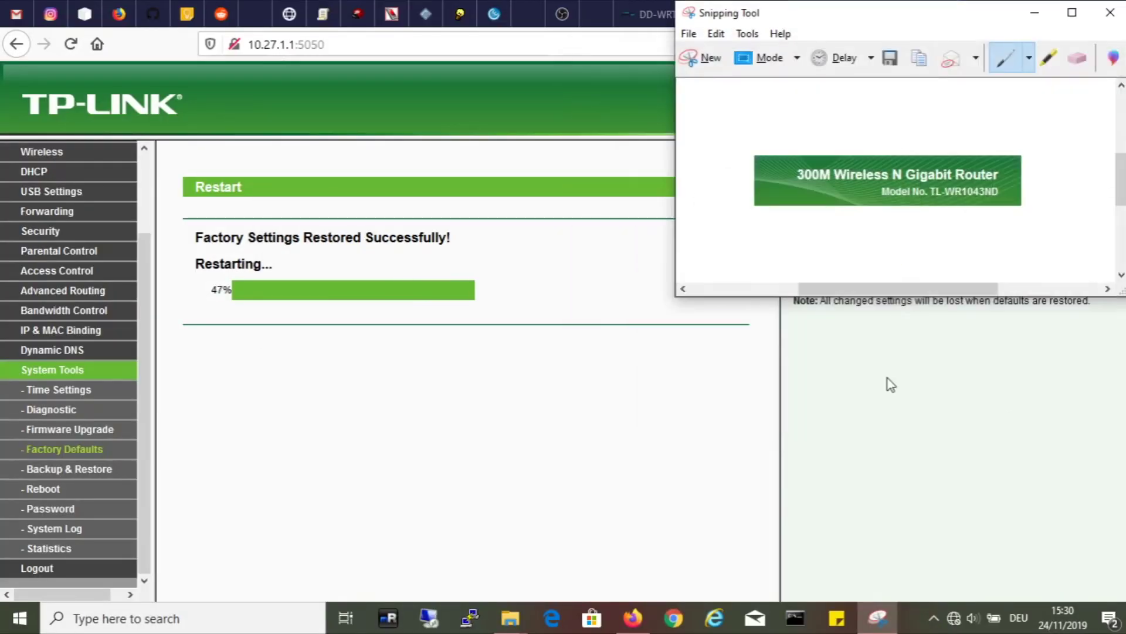
Step: Open 192.168.1.1 in a new tab and snip the Status firmware and hardware details
left_click(829, 151)
scroll(133, 250, "up", 3)
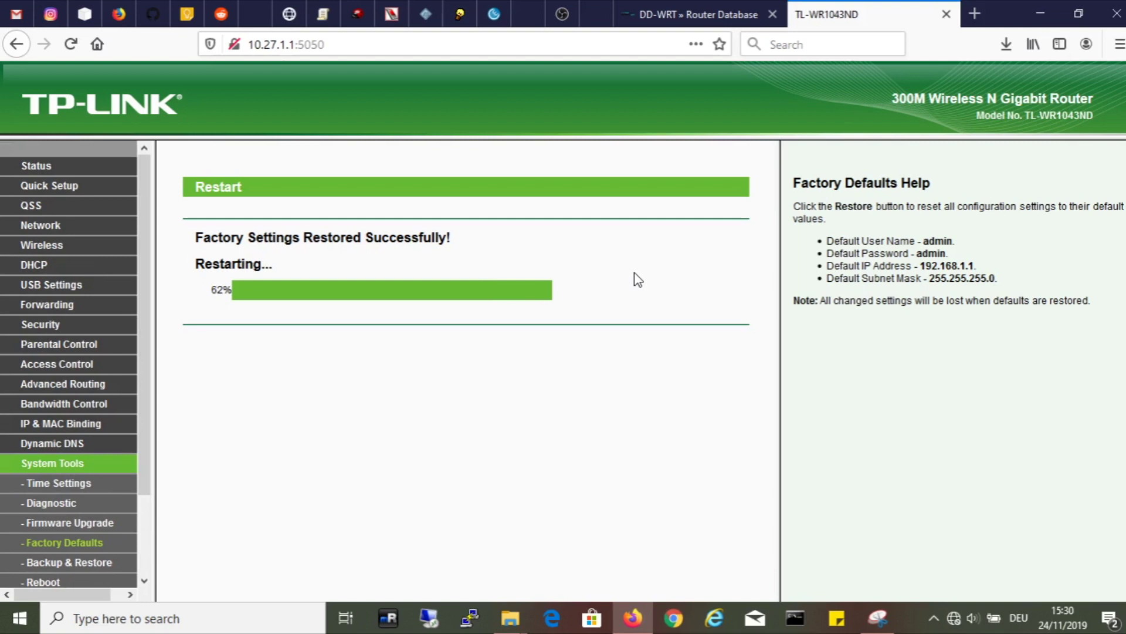
left_click_drag(919, 266, 975, 13)
key("alt+Tab")
key("alt+n")
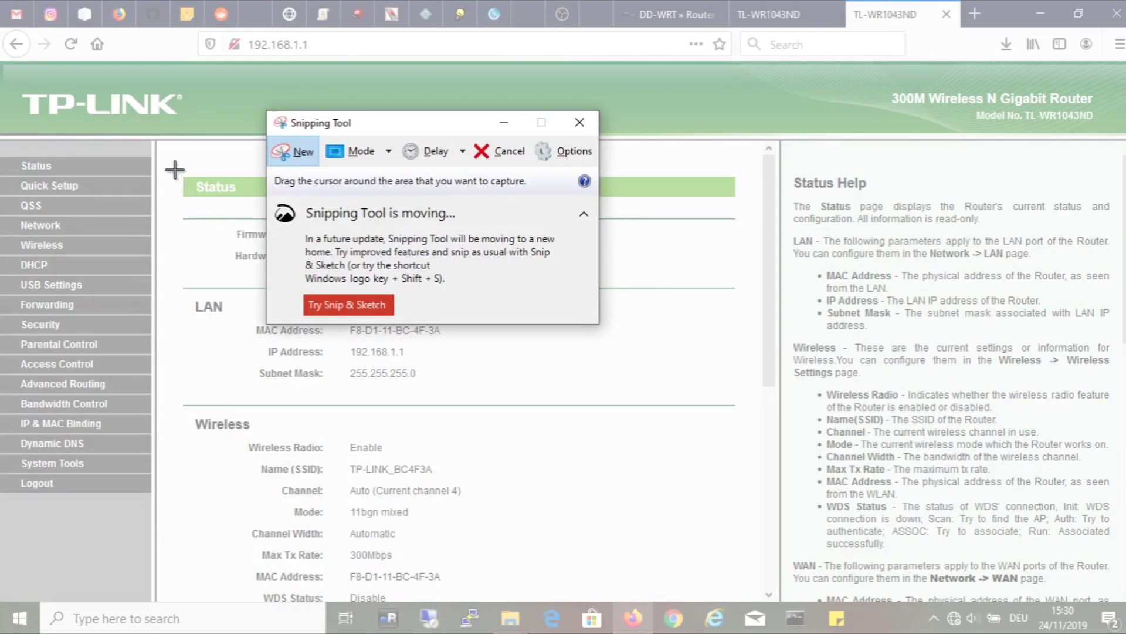
left_click_drag(171, 168, 751, 291)
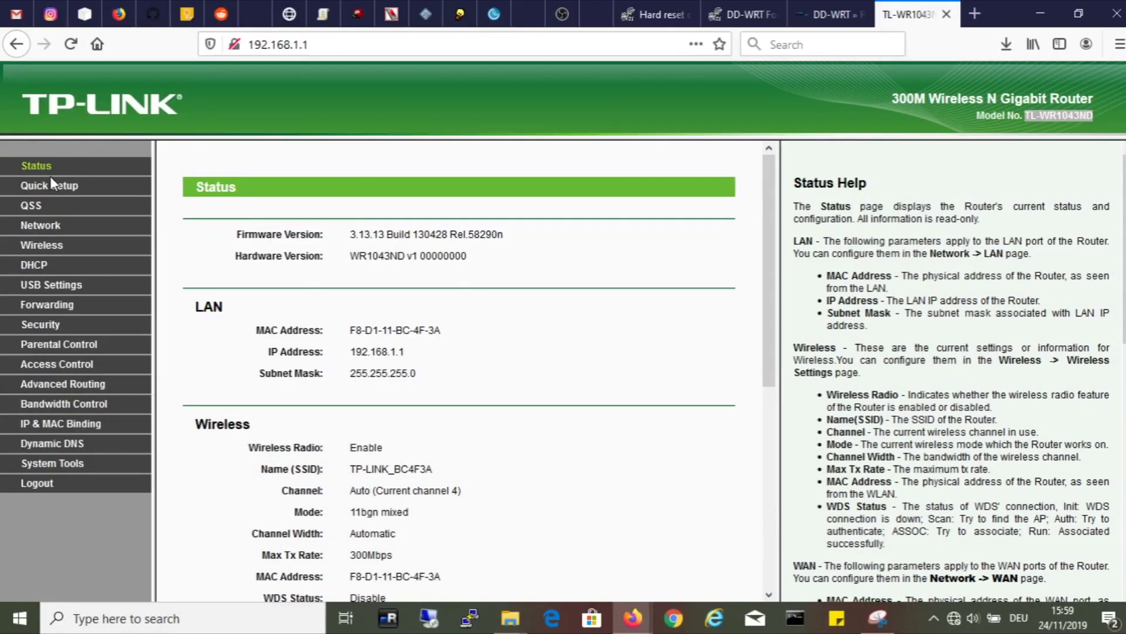
left_click(50, 178)
Step: Upload factory-to-ddwrt.bin on the Firmware Upgrade page and confirm the upgrade
left_click(67, 466)
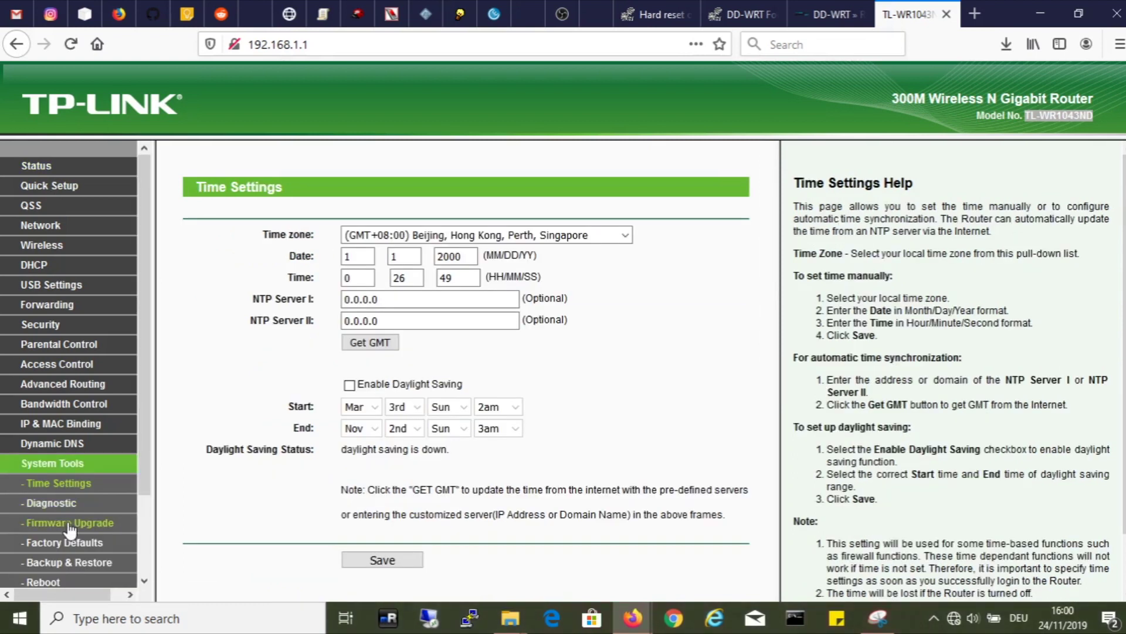
left_click(69, 522)
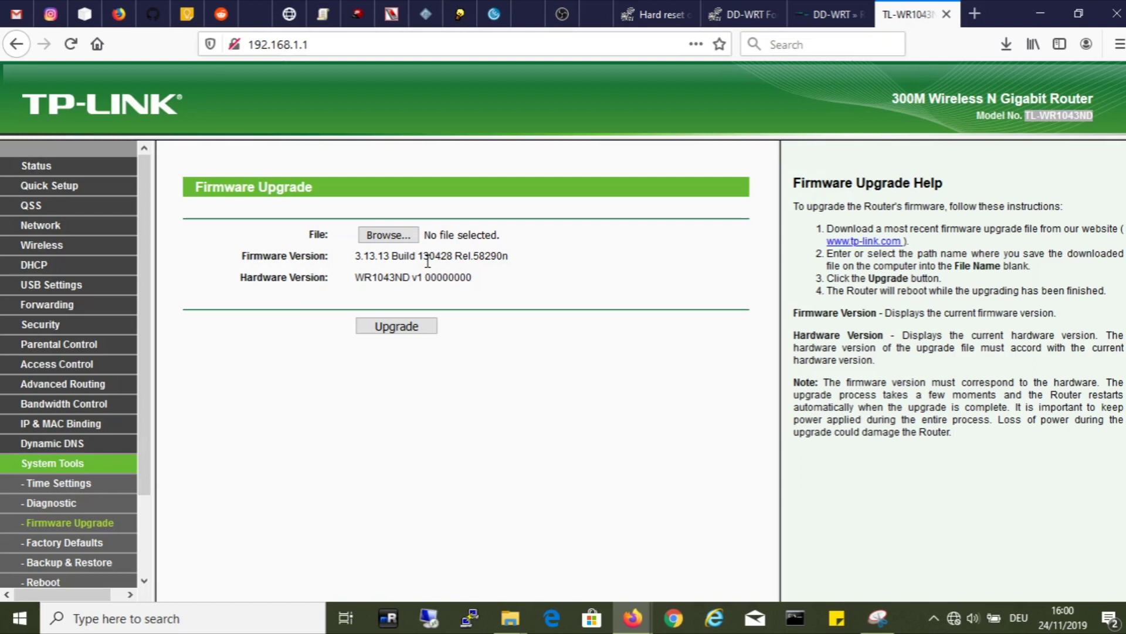
left_click(392, 241)
left_click(239, 279)
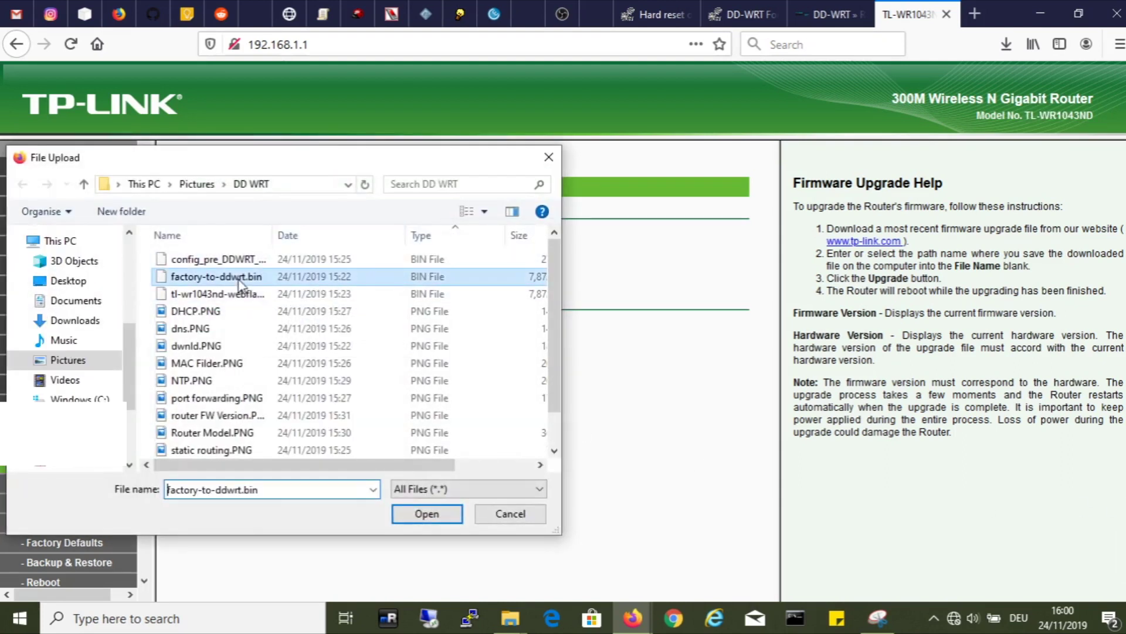
left_click(434, 515)
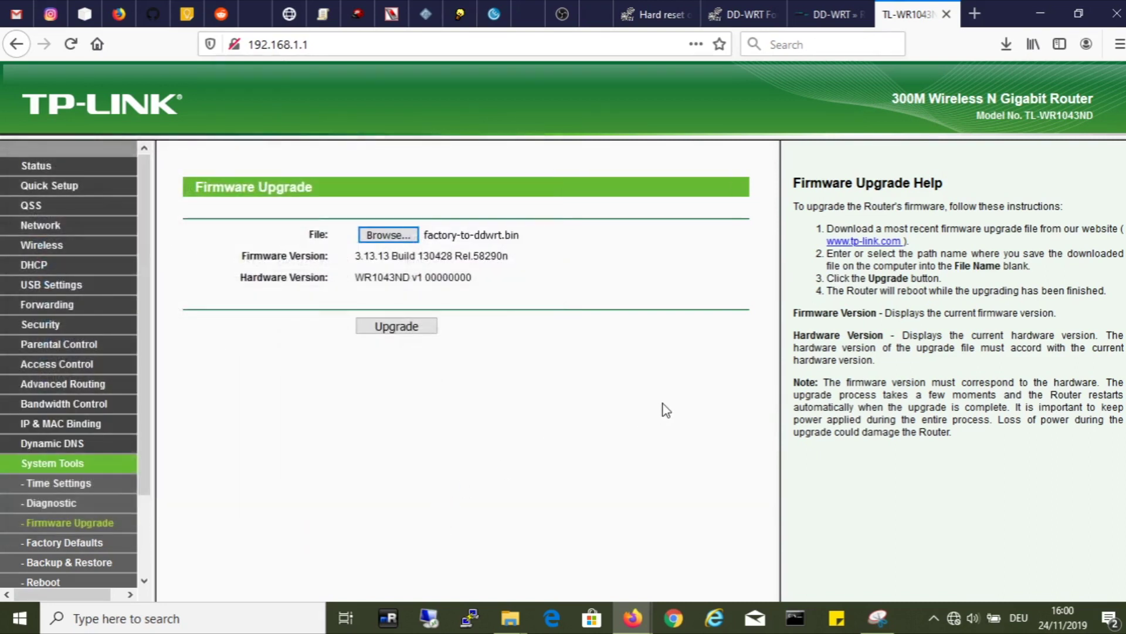
left_click(666, 410)
key("Return")
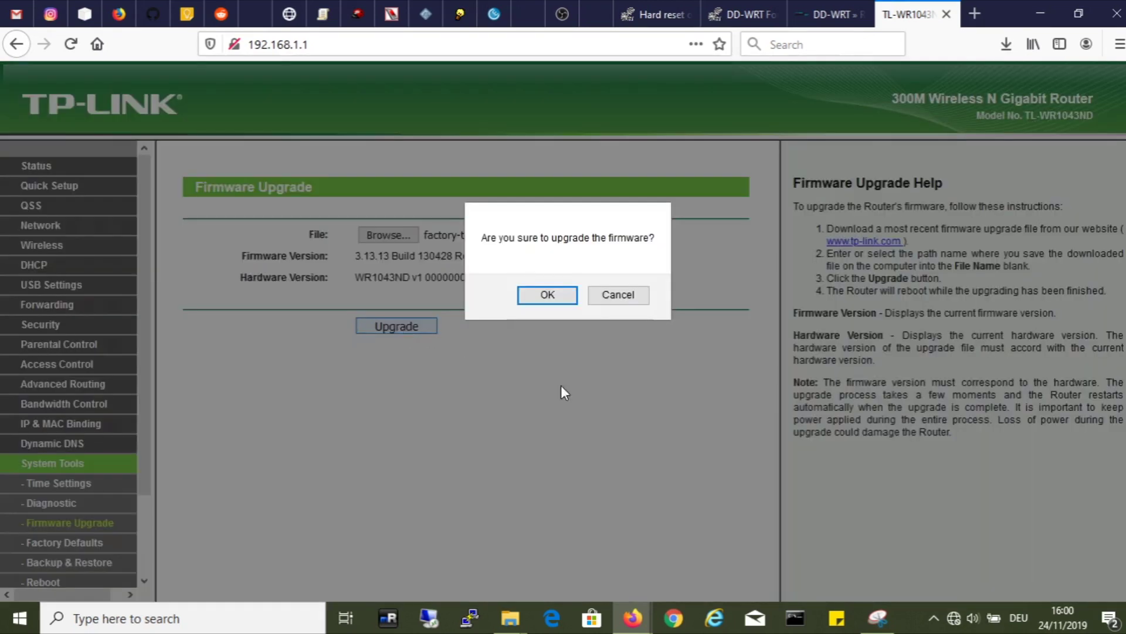
left_click(548, 295)
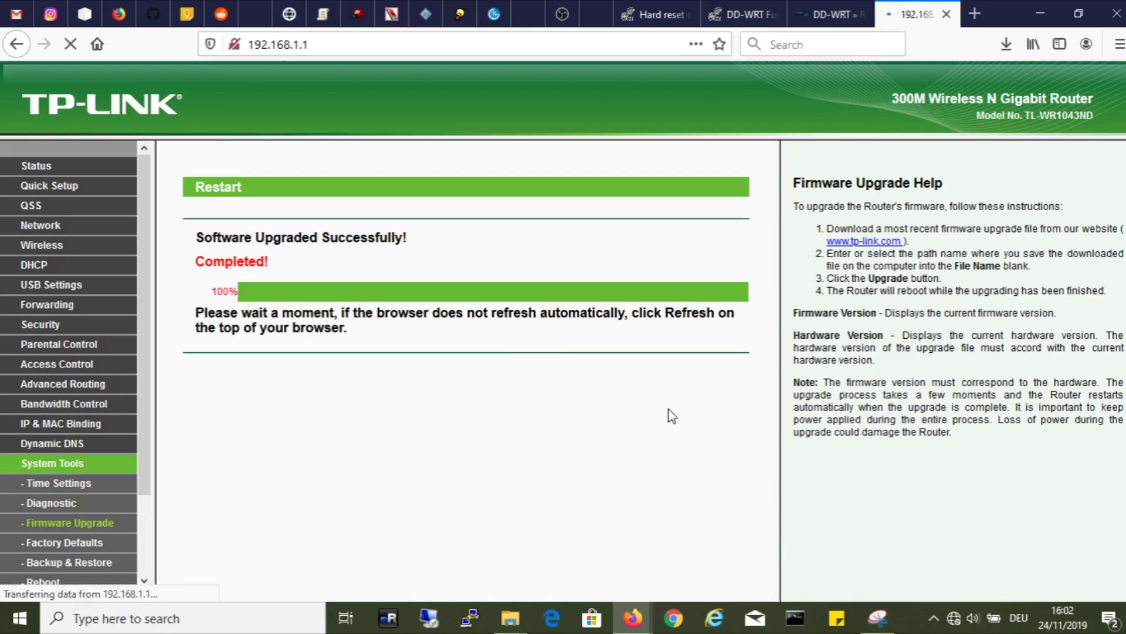
Step: Set the router username to 'administrator' with a strong confirmed password and apply the change
key("BackSpace")
key("BackSpace")
key("BackSpace")
key("BackSpace")
type("ad")
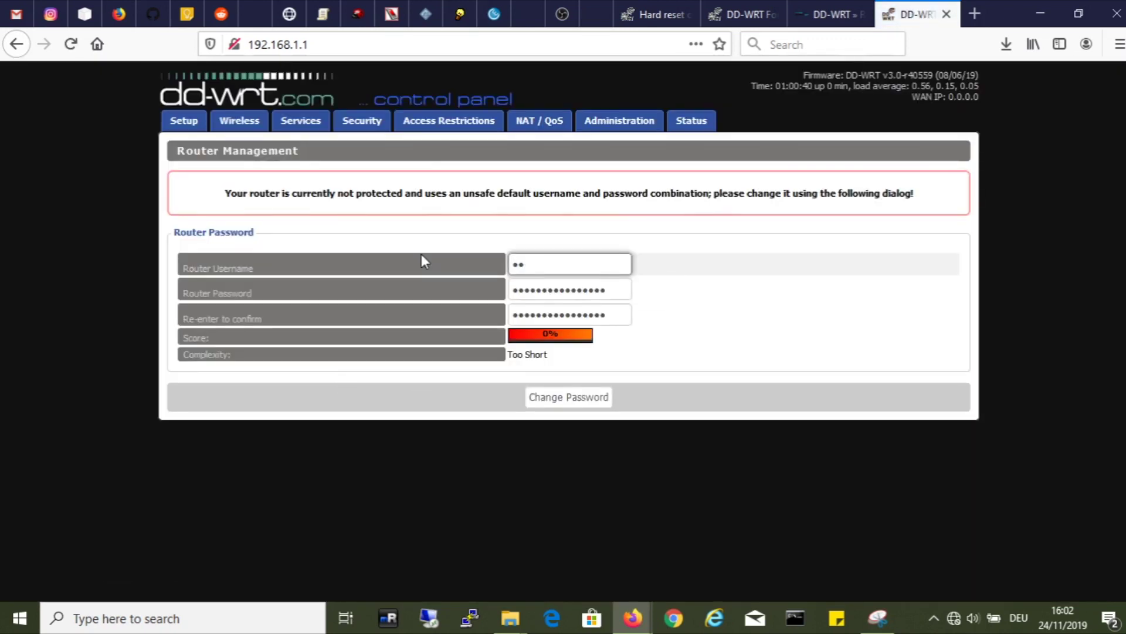
key("BackSpace")
key("BackSpace")
type("administrator")
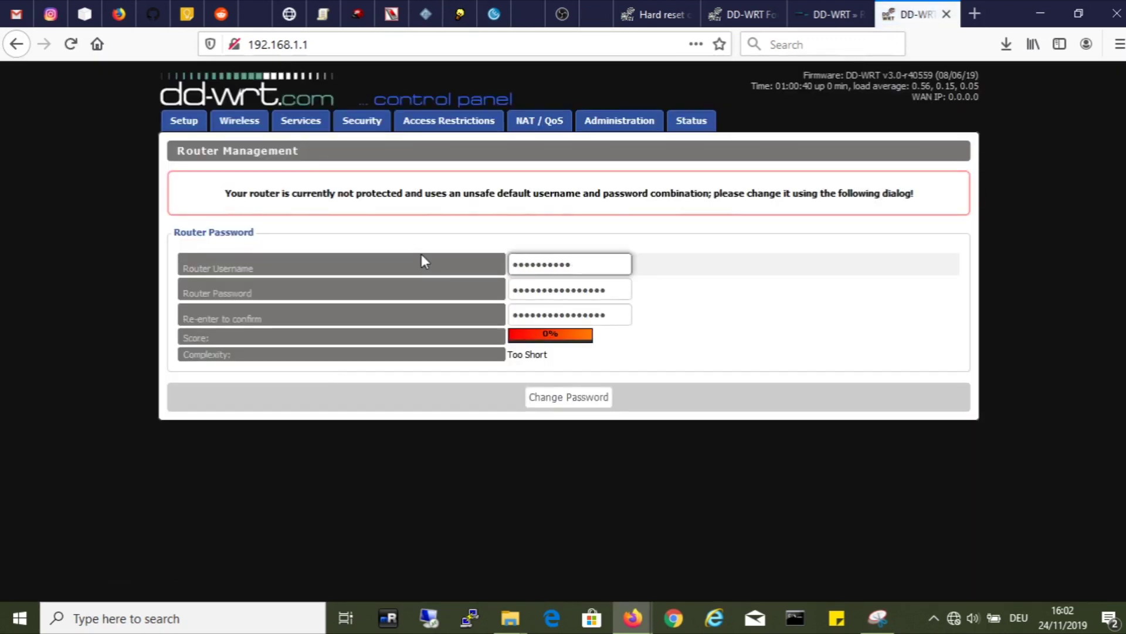
key("Tab")
type("•••••••••••••")
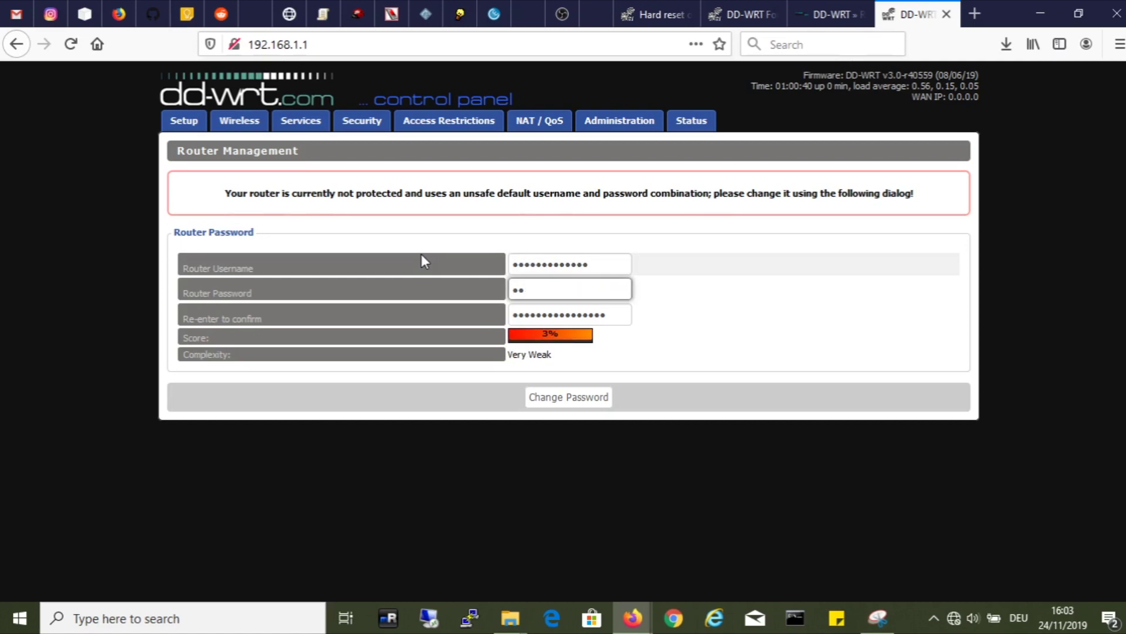
key("Tab")
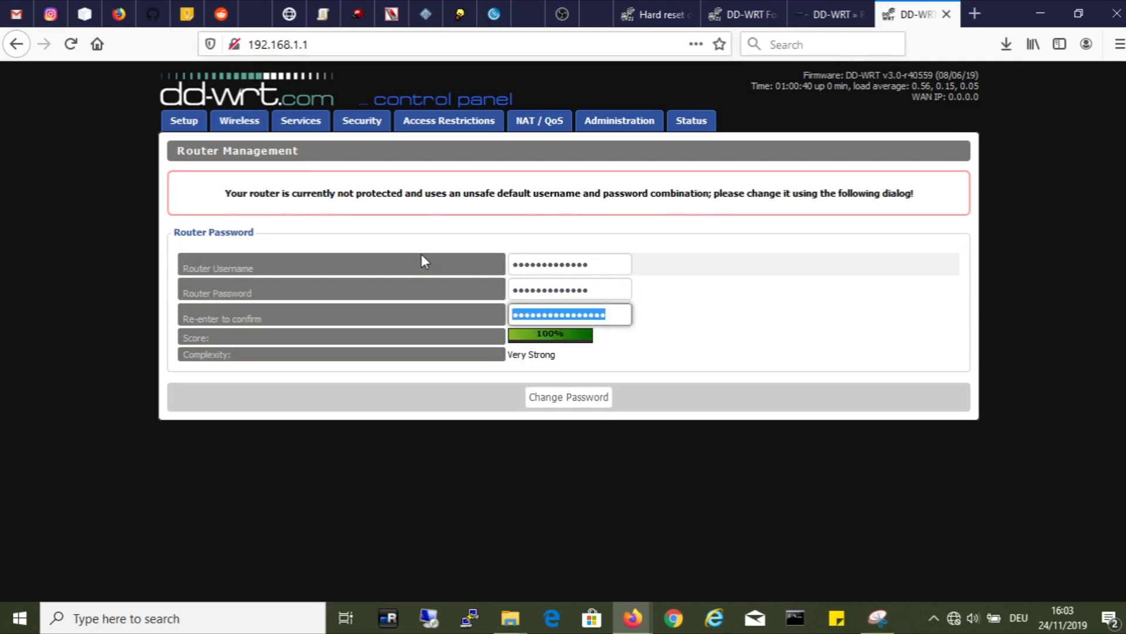
type("•••••••••••••")
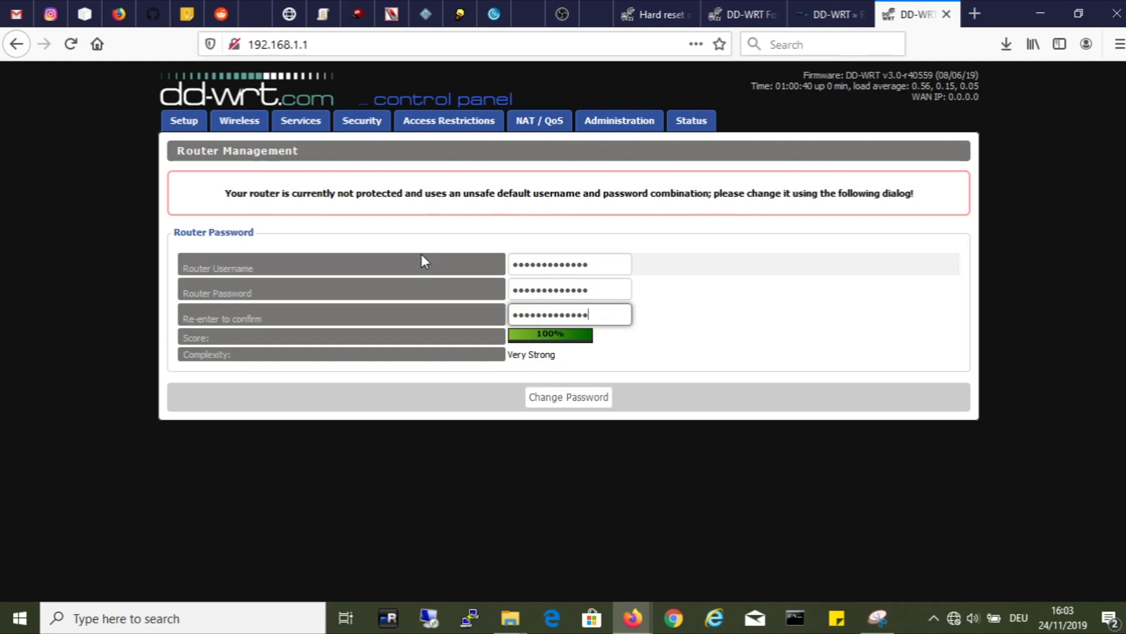
key("Tab")
left_click(571, 401)
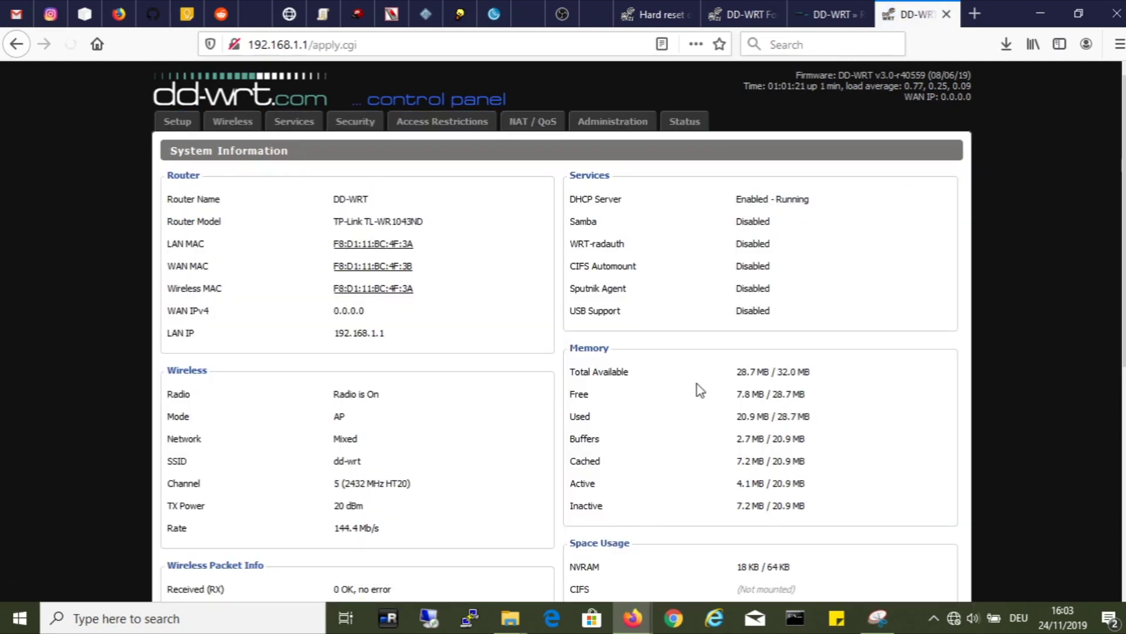
scroll(709, 409, "down", 3)
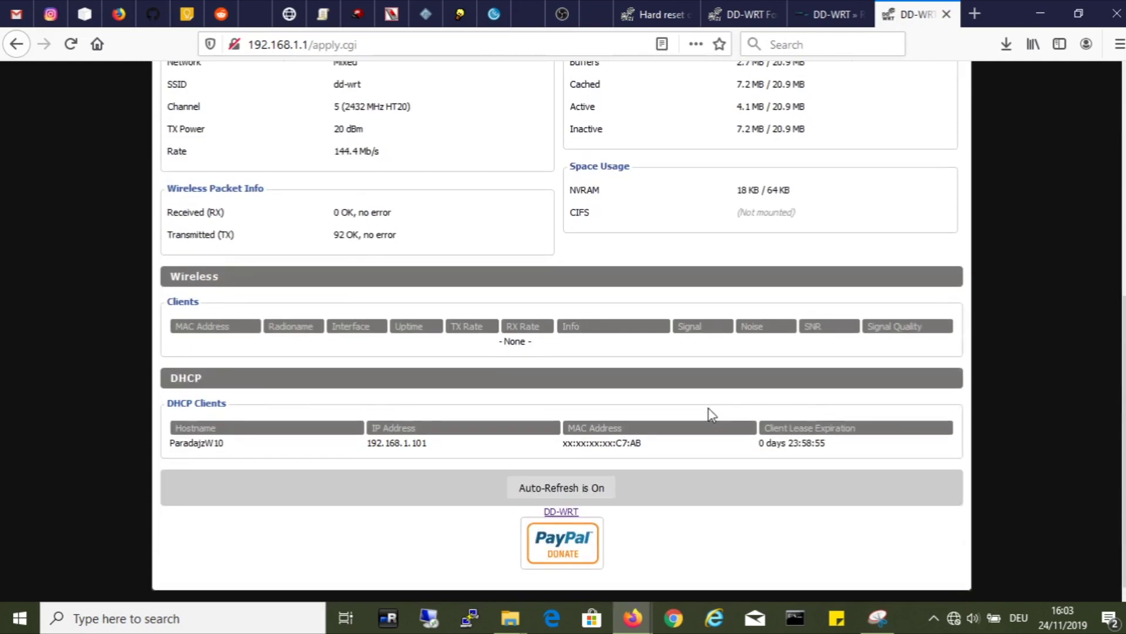
scroll(711, 413, "up", 8)
Step: Sign in at the Authentication Required prompt with the router username and password
left_click(684, 121)
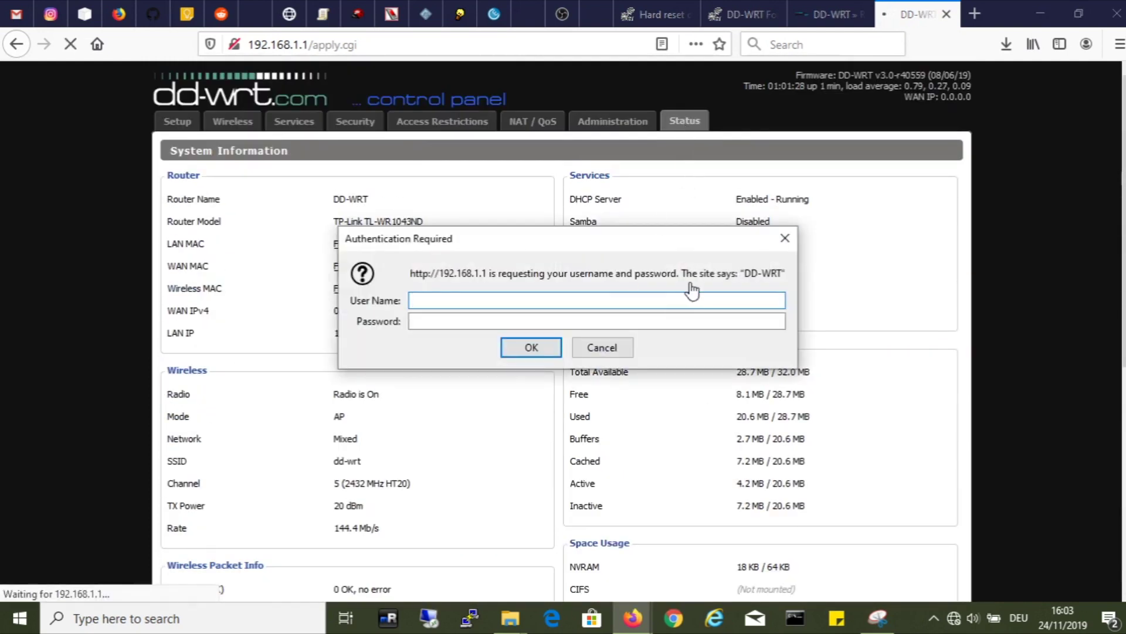
type("root")
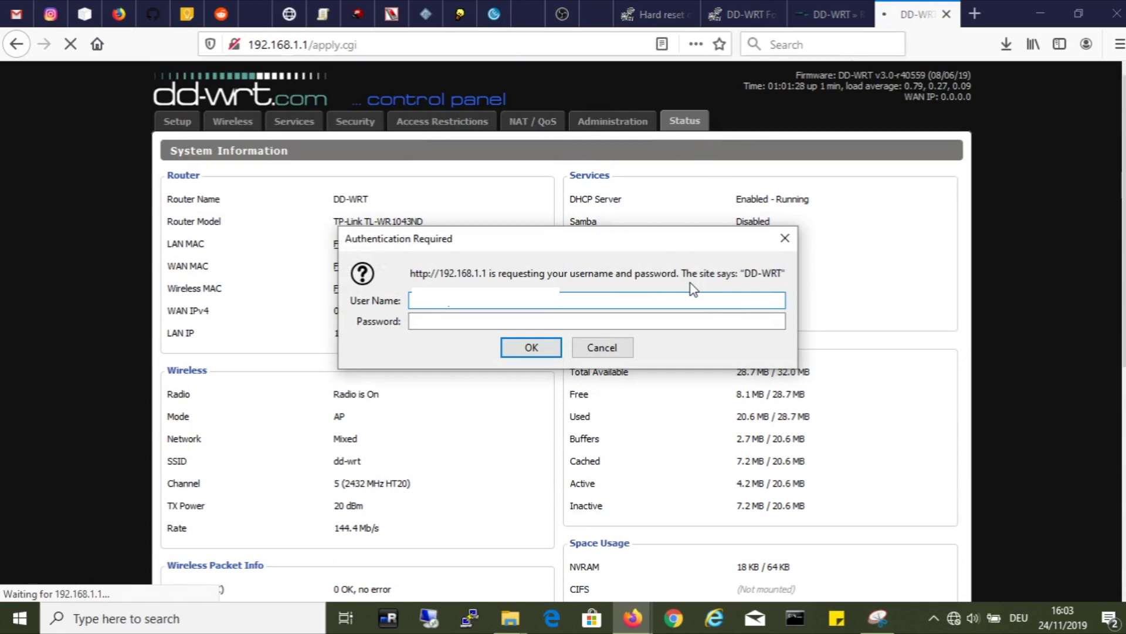
key("Tab")
type("a")
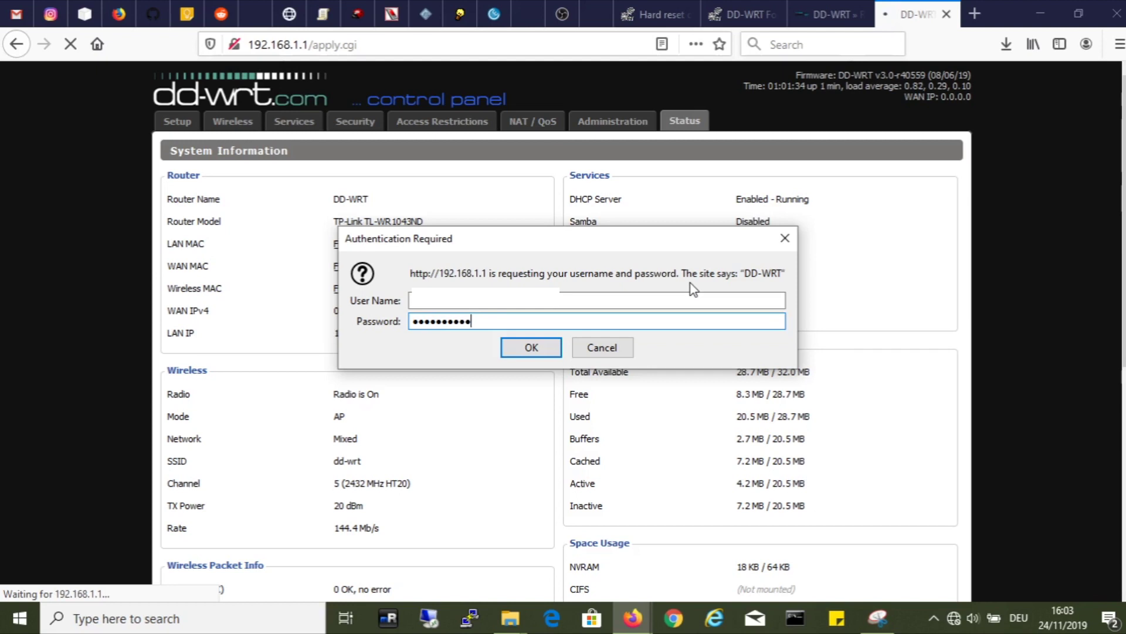
key("Return")
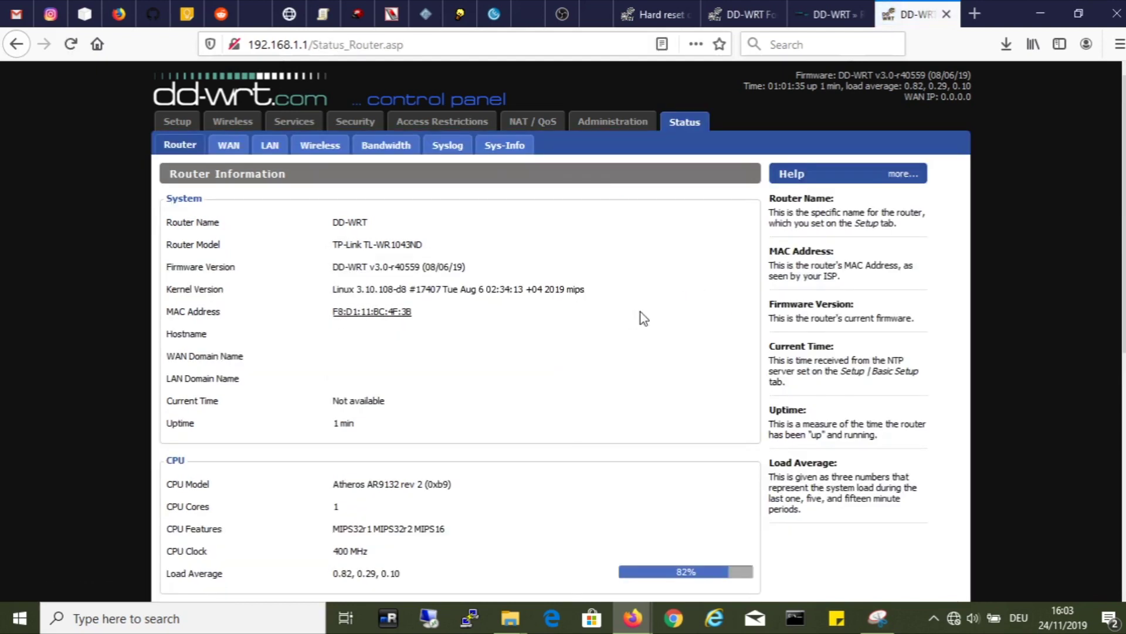
Step: Review the Status > Router page, visit Administration, and return to Status
scroll(656, 317, "down", 7)
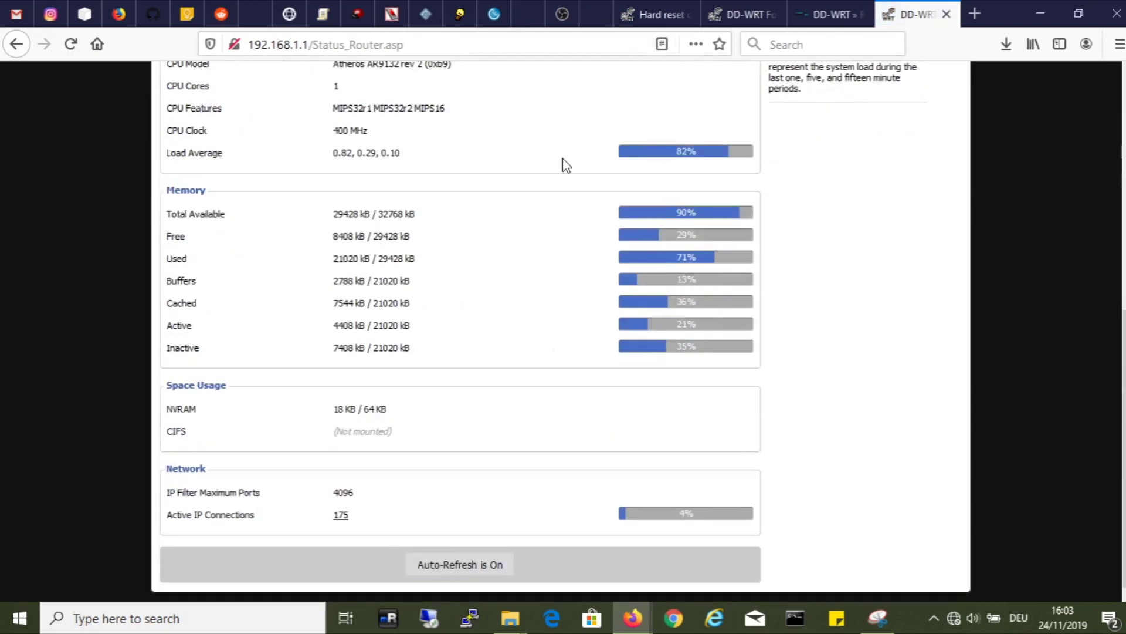
scroll(470, 405, "up", 7)
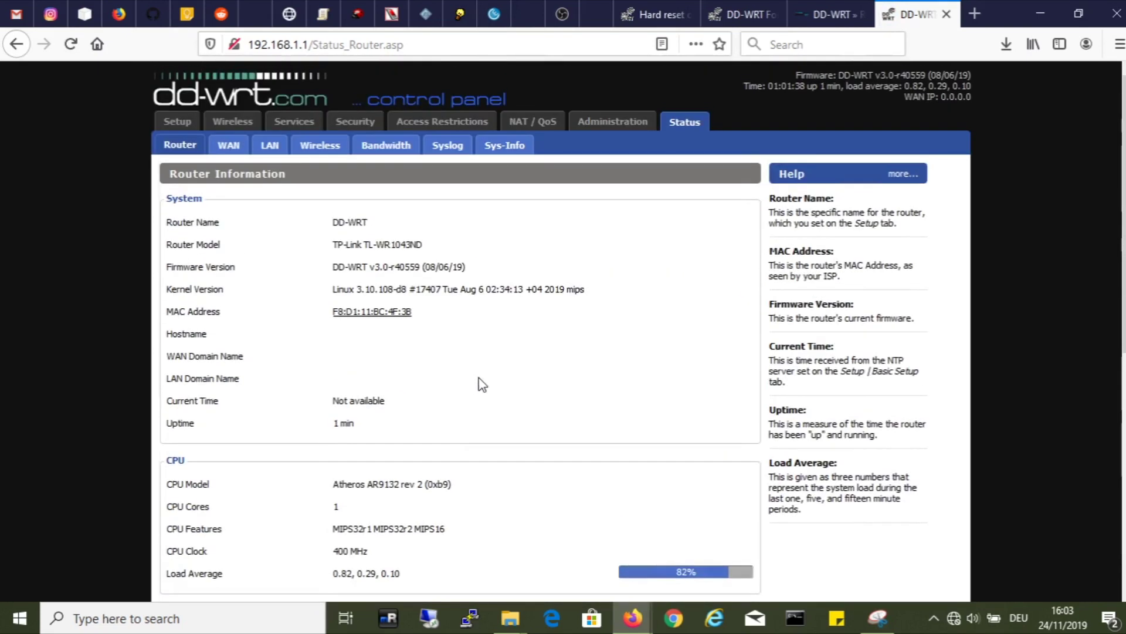
left_click(610, 124)
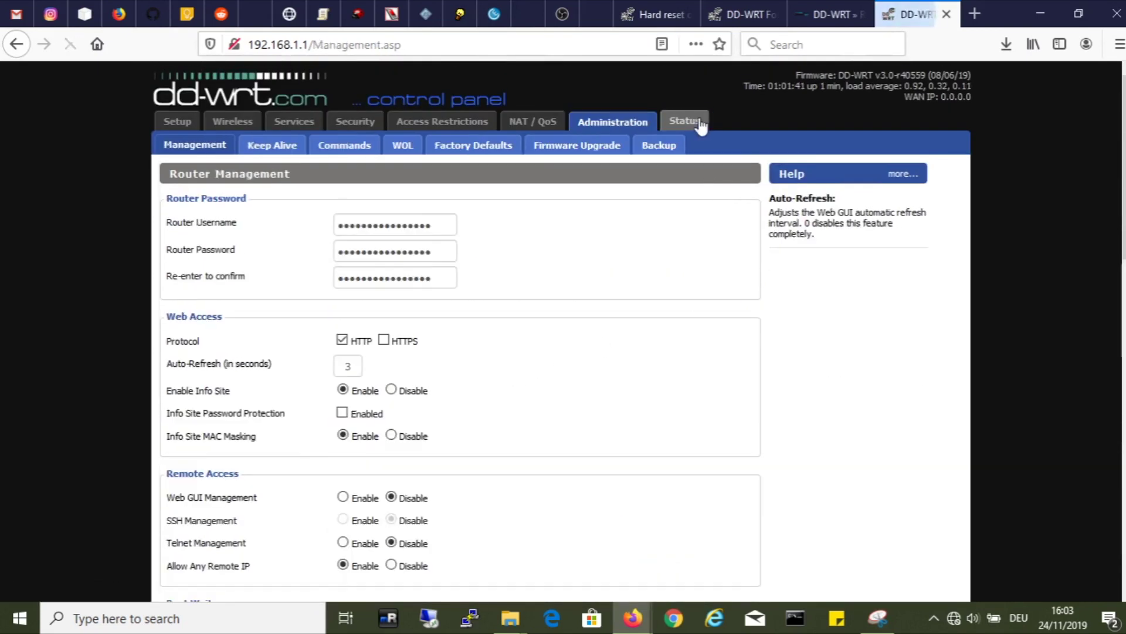
left_click(684, 124)
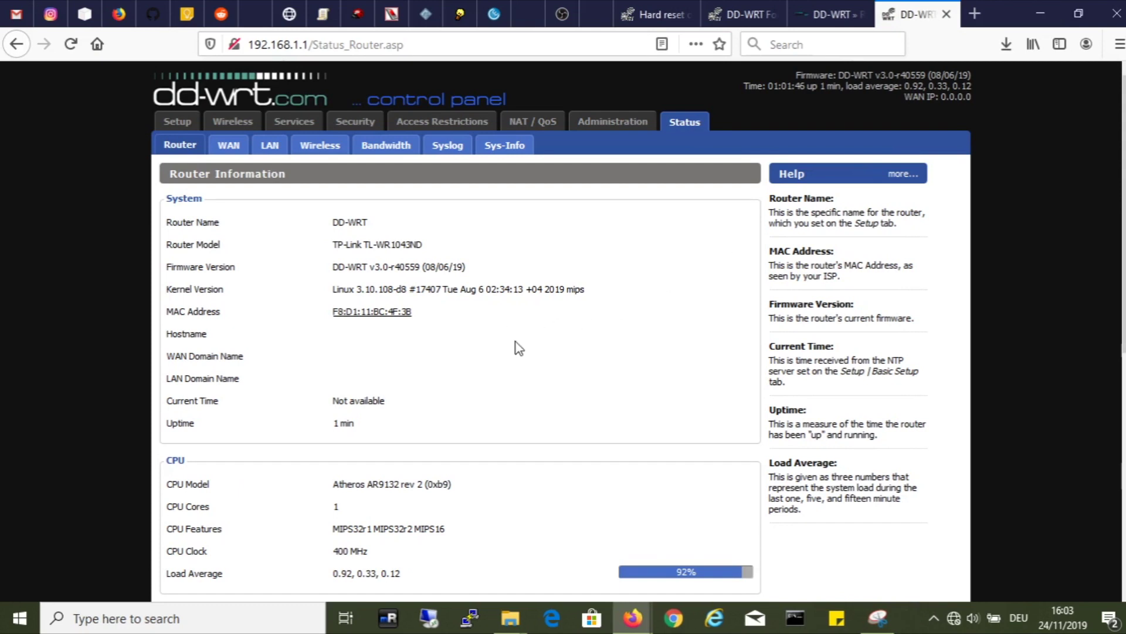
Step: In Basic Setup, change the Local IP Address to 10.27.1.1
left_click(177, 121)
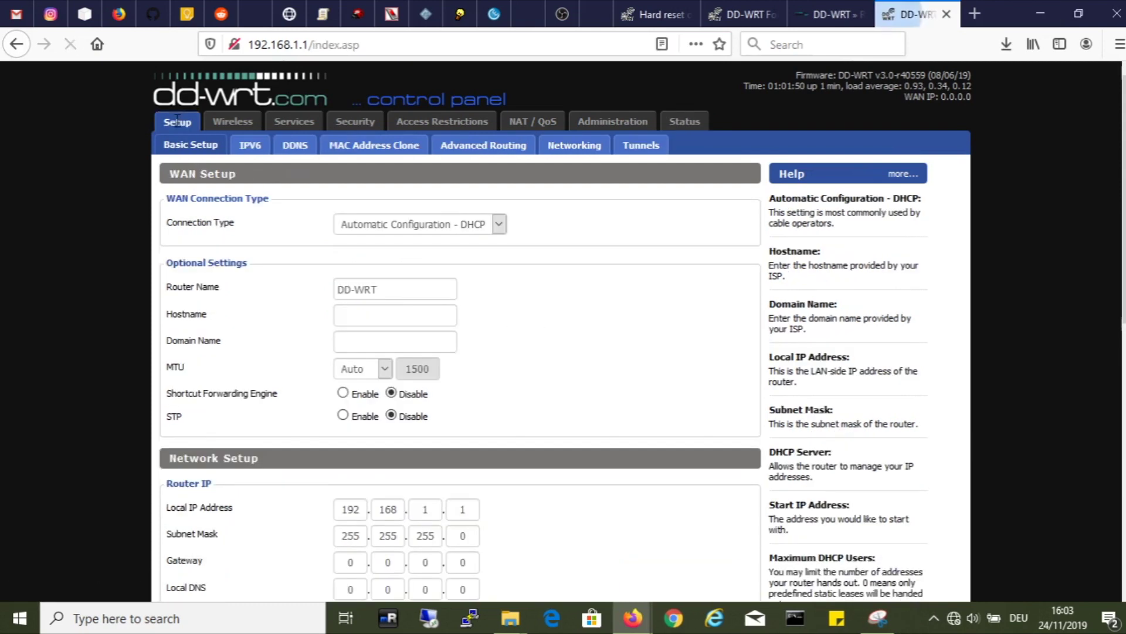
scroll(377, 271, "down", 5)
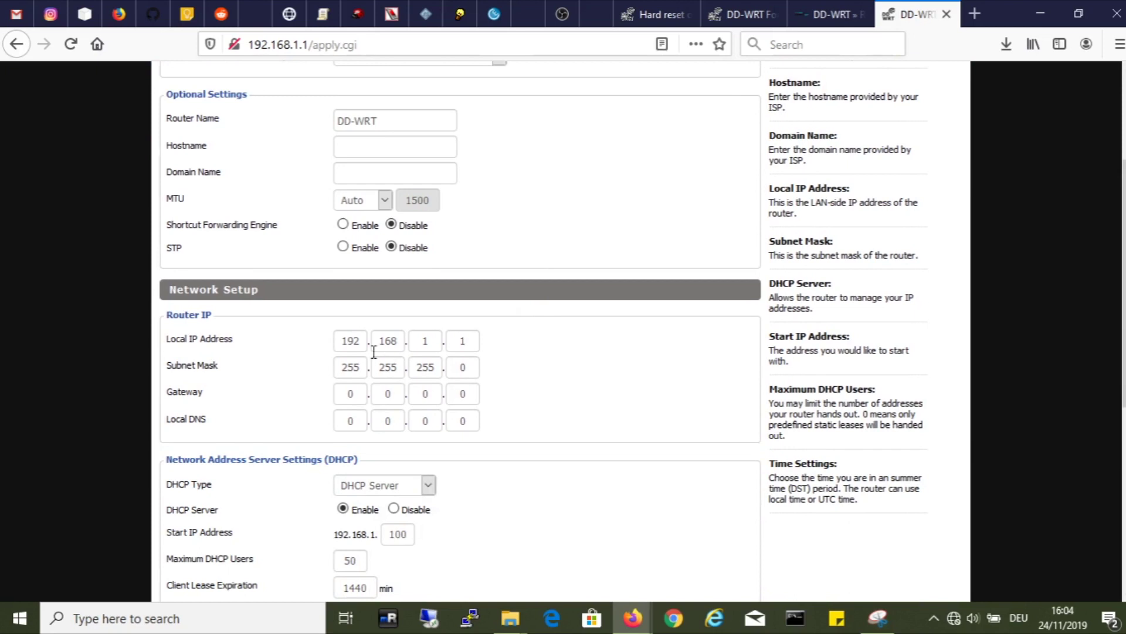
double_click(359, 340)
type("10")
key("Tab")
type("27")
key("Tab")
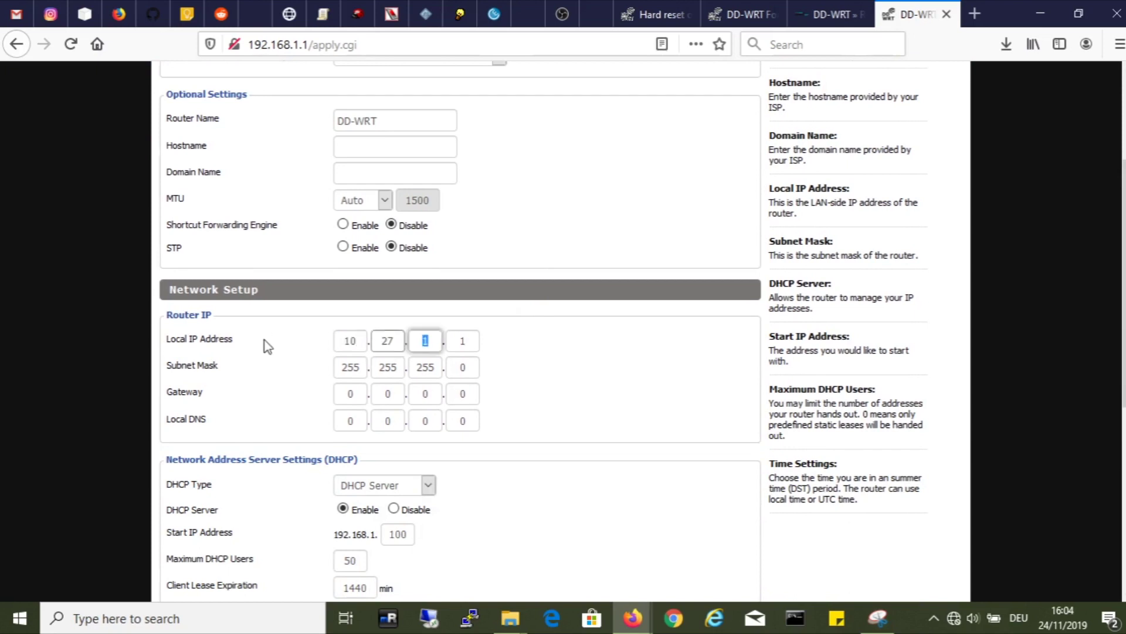
type("1")
key("Tab")
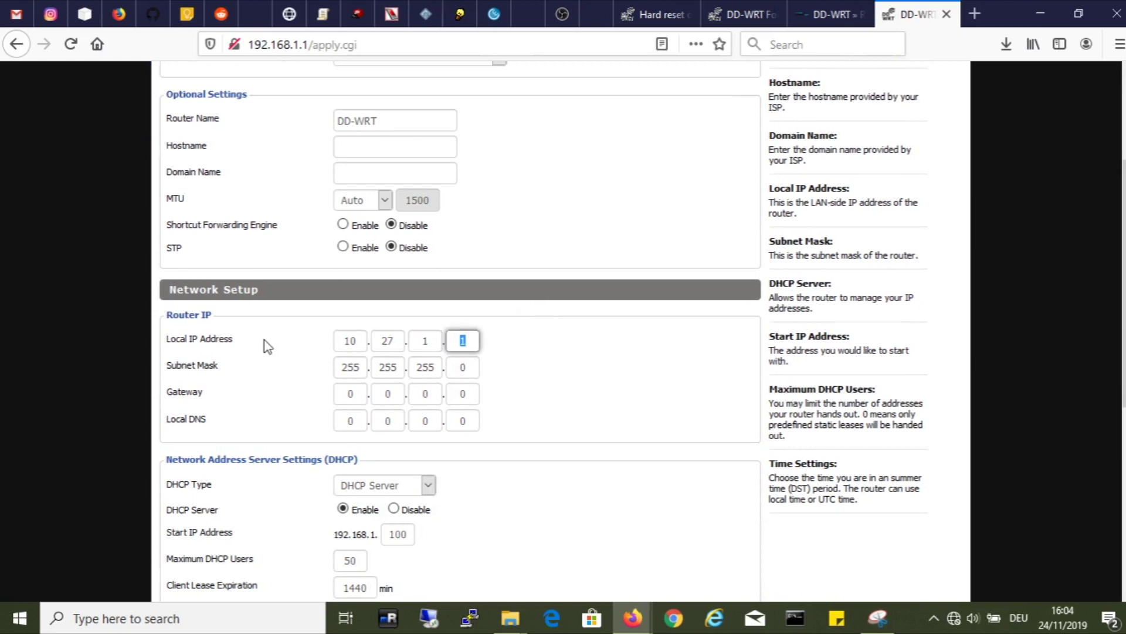
type("1")
key("Tab")
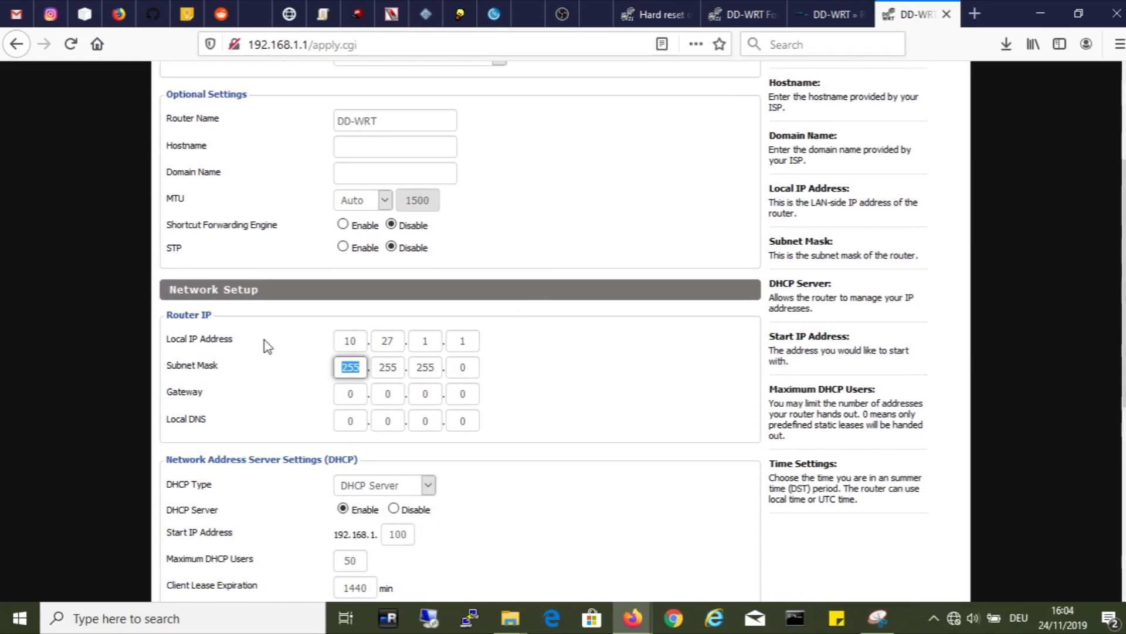
Step: Set the Local DNS to 10.27.1.21
left_click(336, 395)
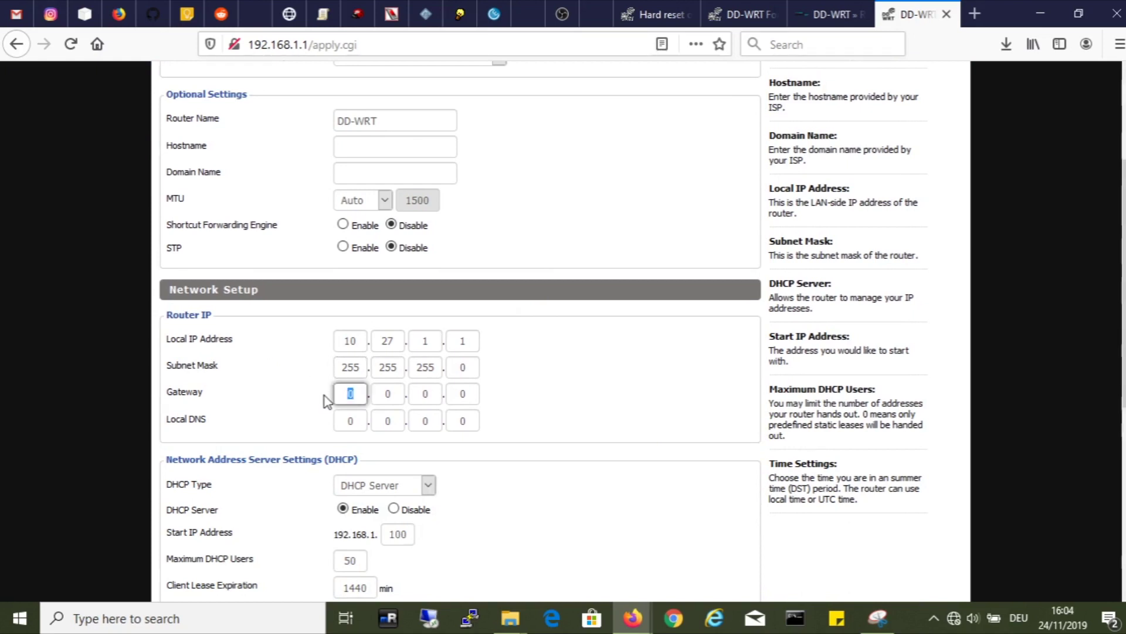
left_click(341, 418)
type("1")
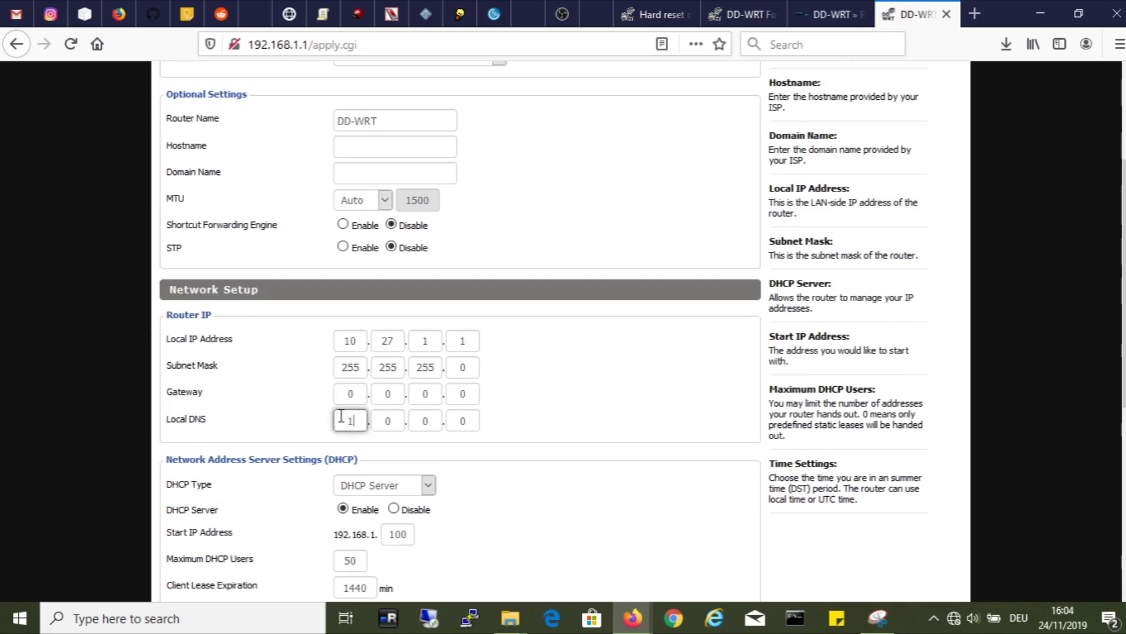
type("0")
key("Tab")
type("27")
key("Tab")
type("1")
key("Tab")
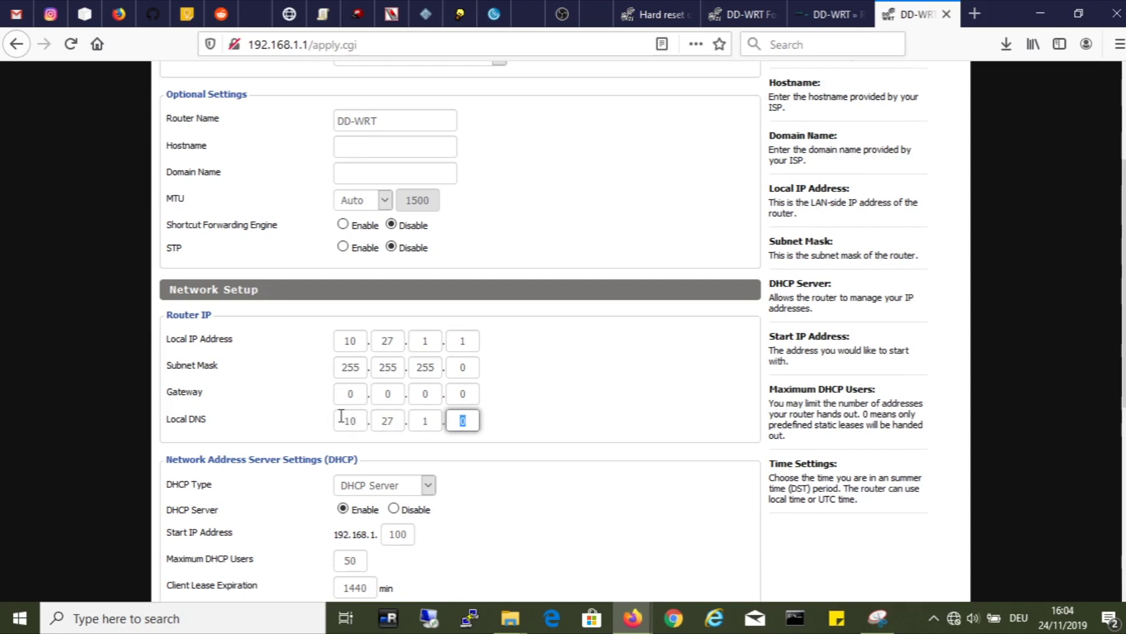
type("21")
Step: Set the gateway to 192.168.128.1 and apply the network settings
left_click(352, 393)
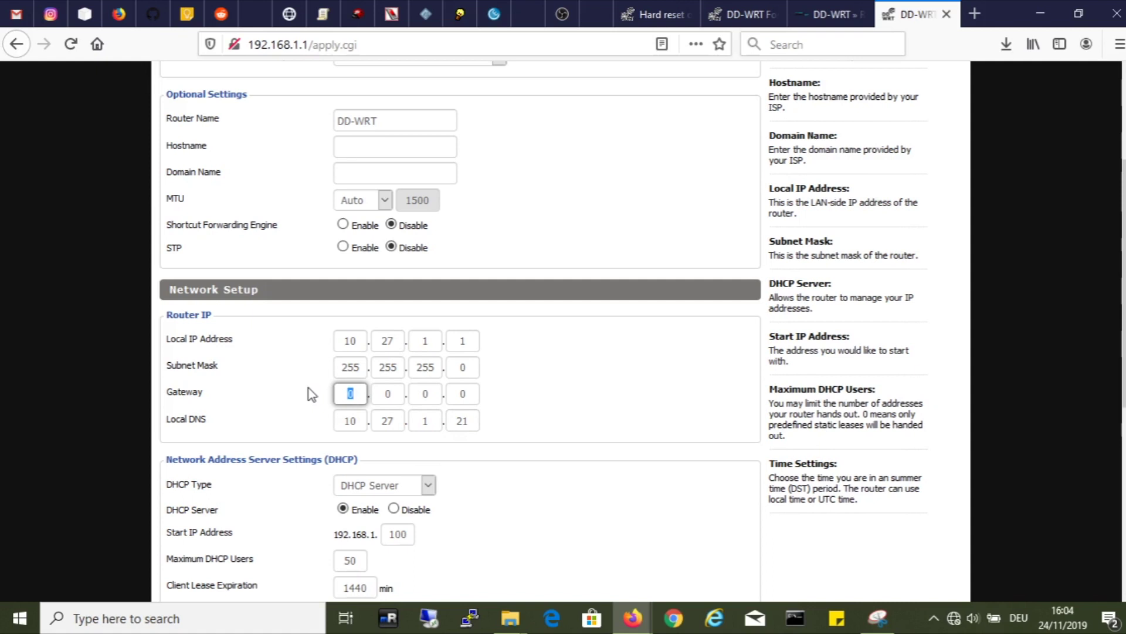
type("192")
key("Tab")
type("168")
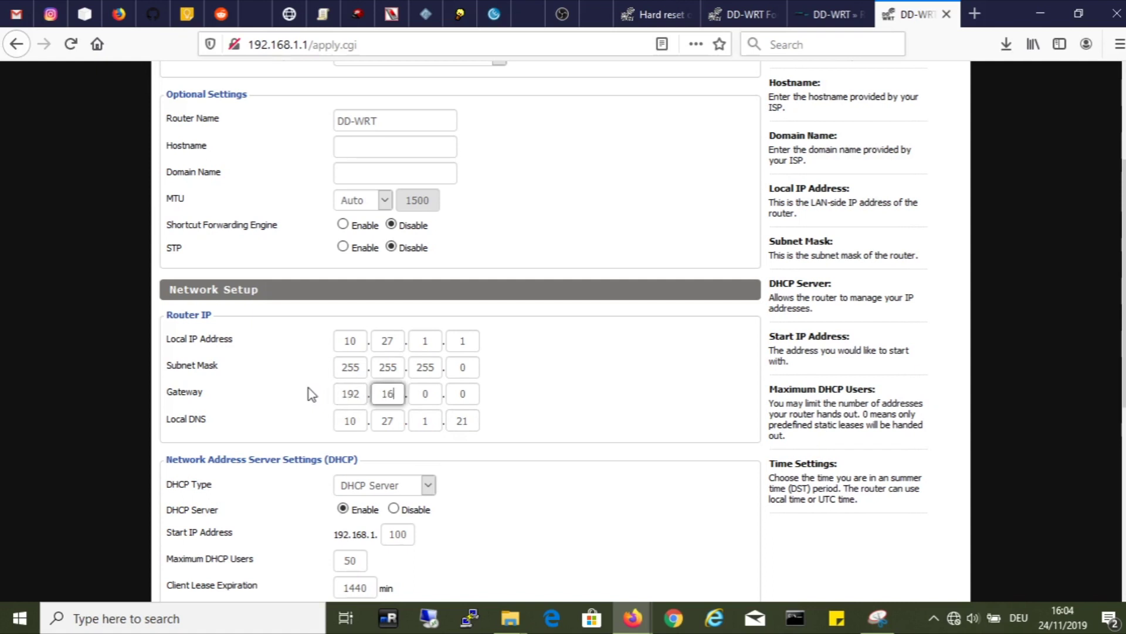
key("Tab")
type("128")
key("Tab")
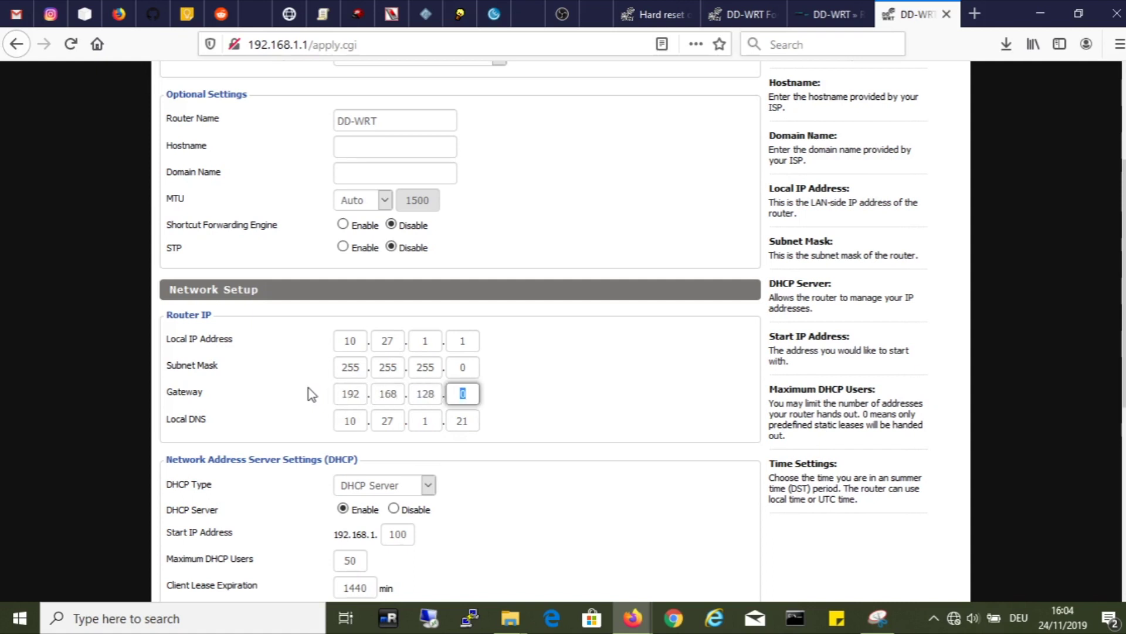
scroll(311, 394, "down", 6)
left_click(434, 564)
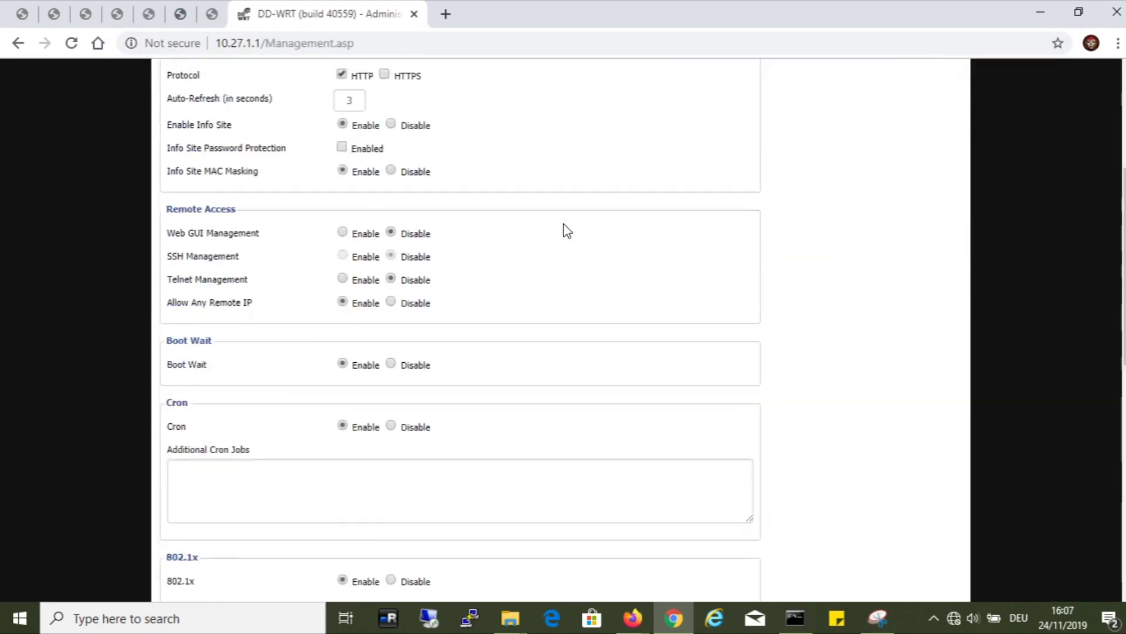
Step: Change the DHCP Start IP Address's last octet from 100 to 30
scroll(567, 231, "up", 5)
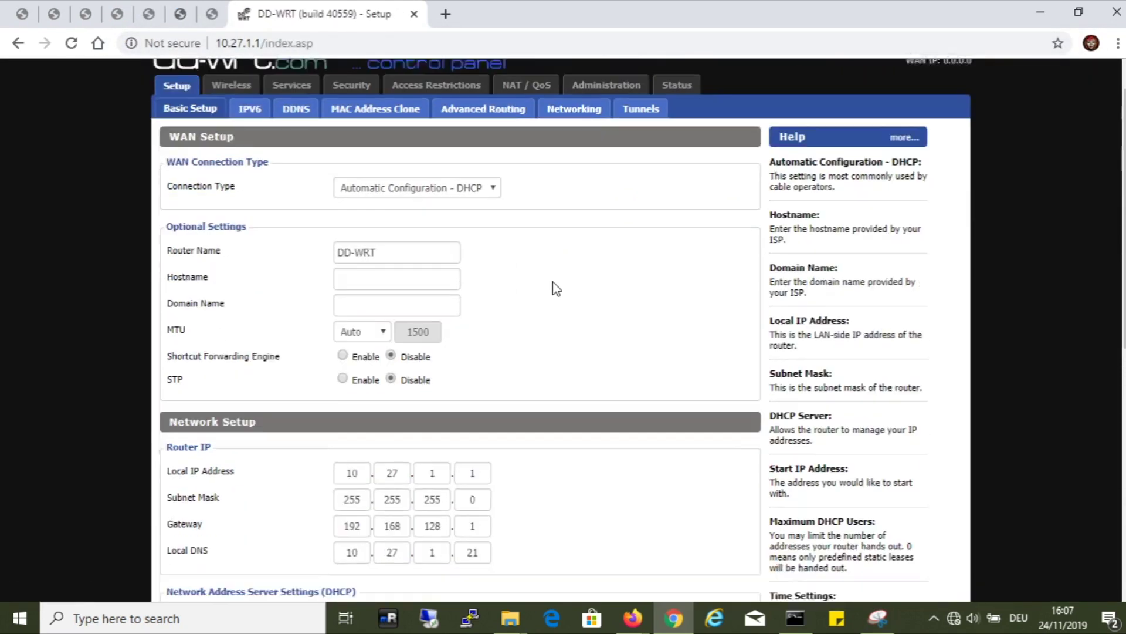
scroll(430, 352, "down", 5)
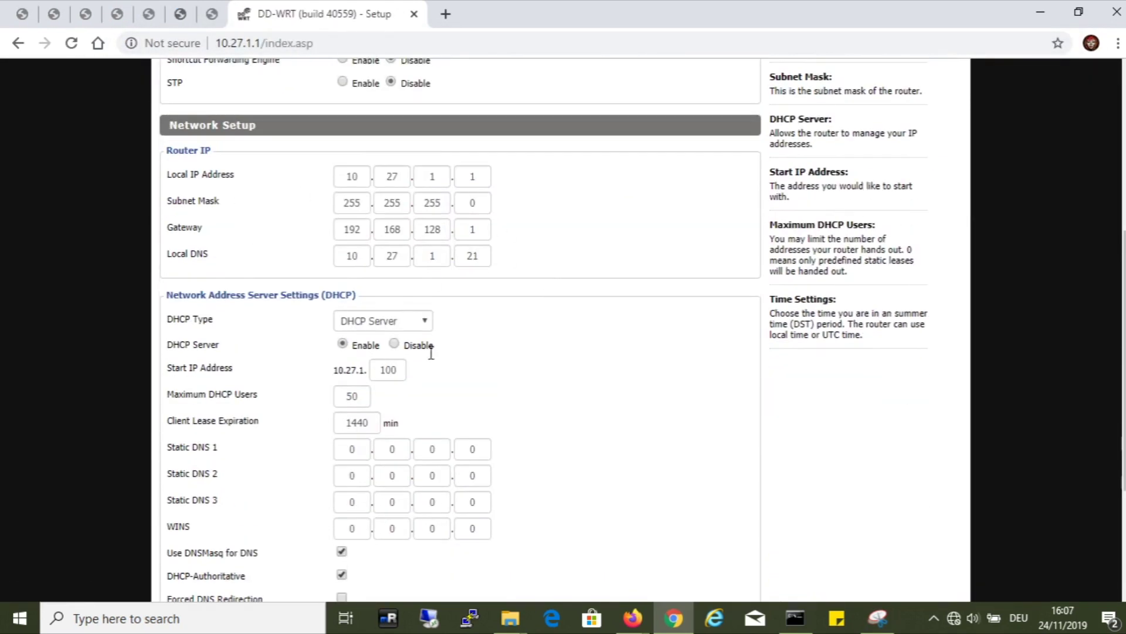
double_click(388, 375)
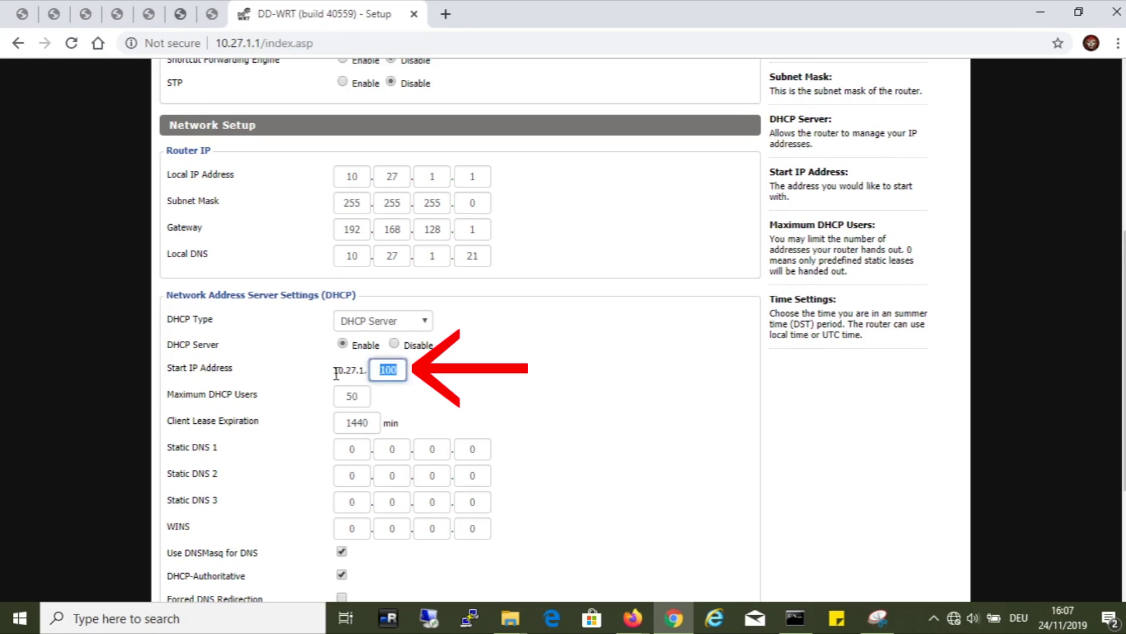
type("30")
left_click(509, 374)
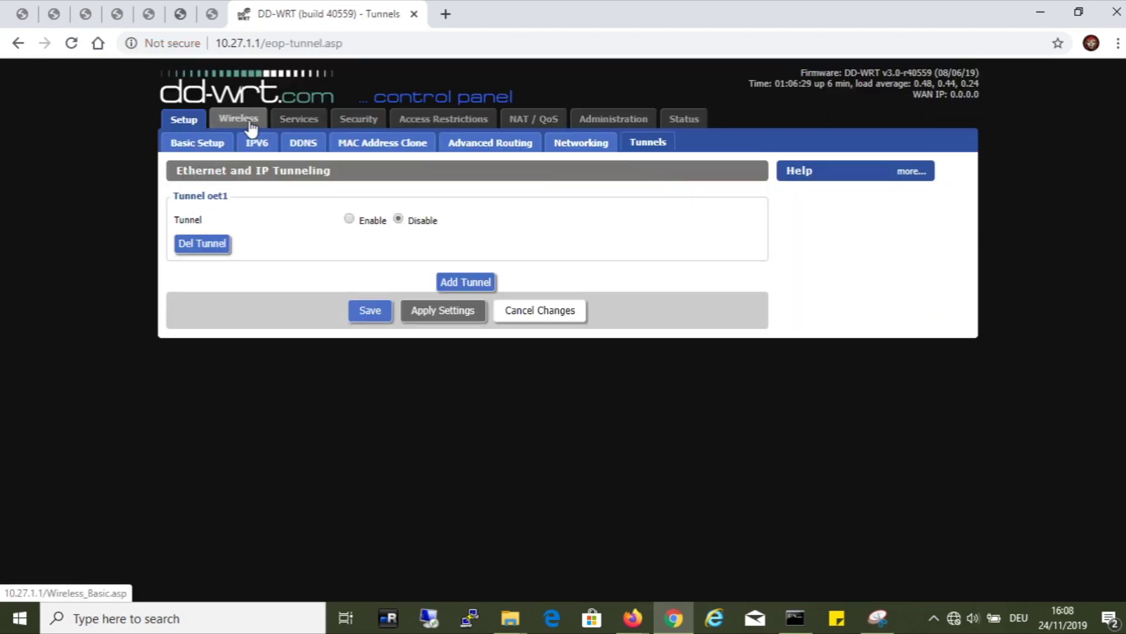
Step: Keep wireless mode AP, set network mode NG-Mixed and channel width Wide HT40 (40 MHz)
left_click(246, 121)
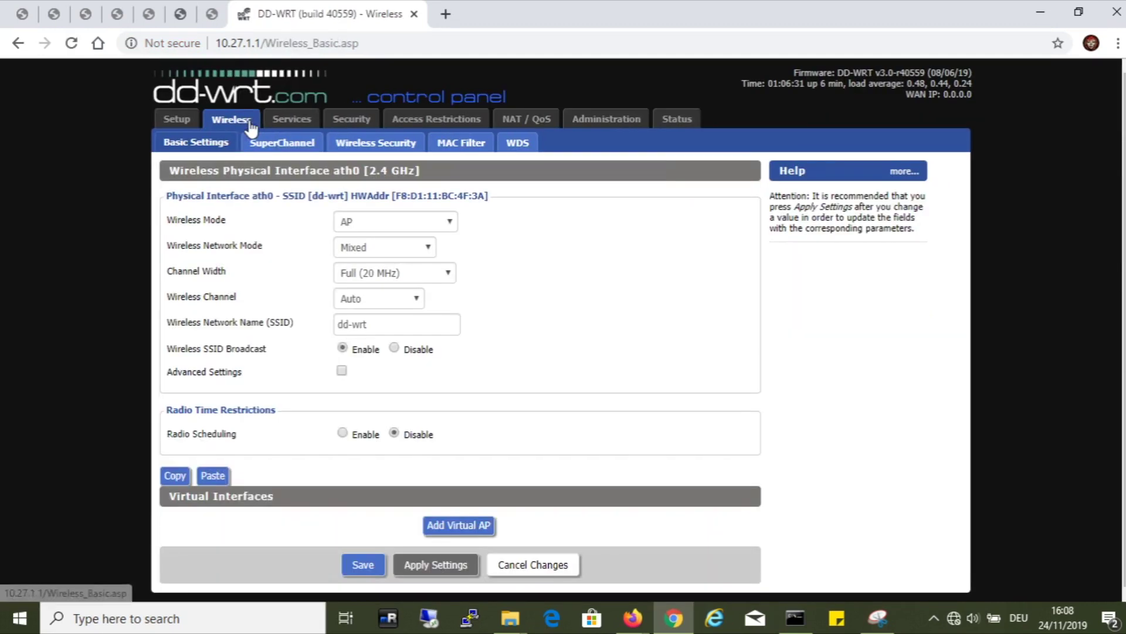
left_click(447, 223)
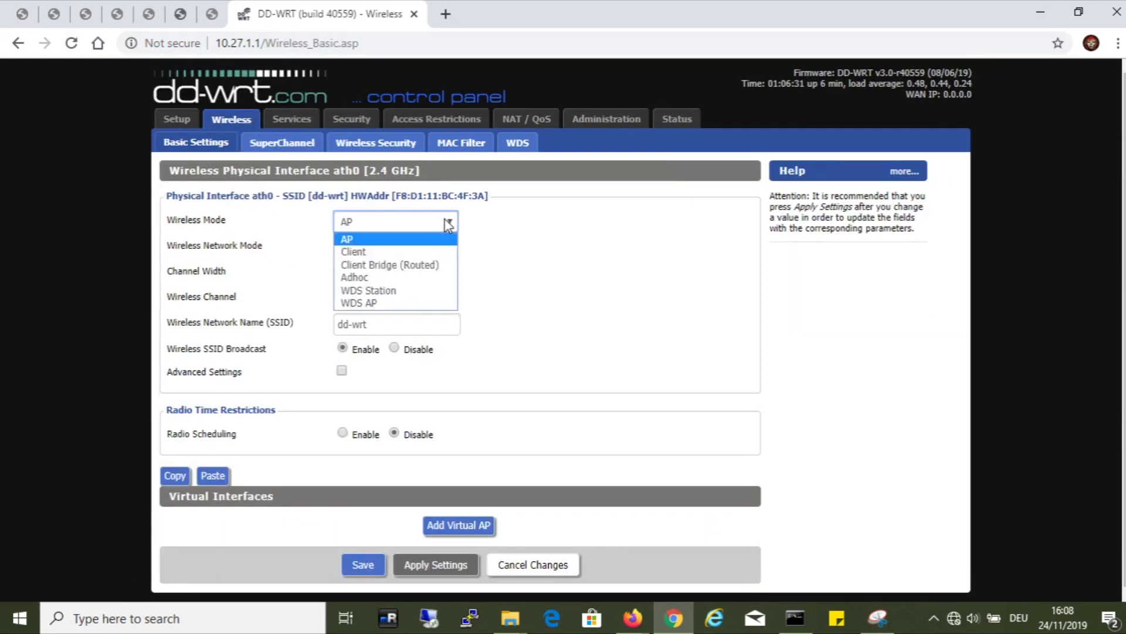
left_click(447, 223)
left_click(423, 249)
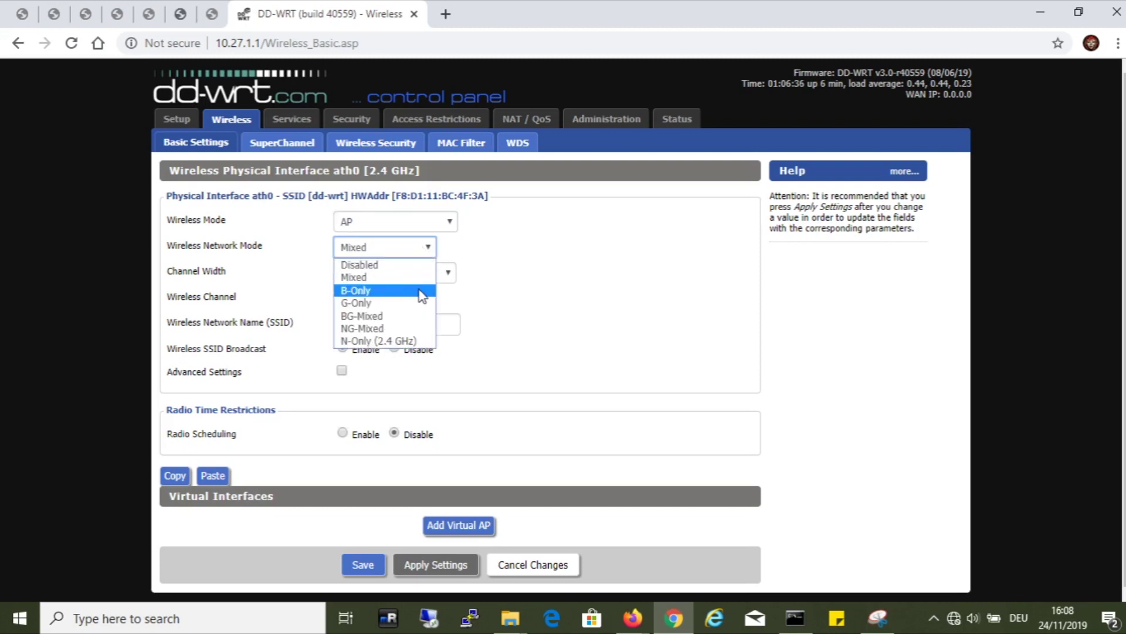
left_click(420, 330)
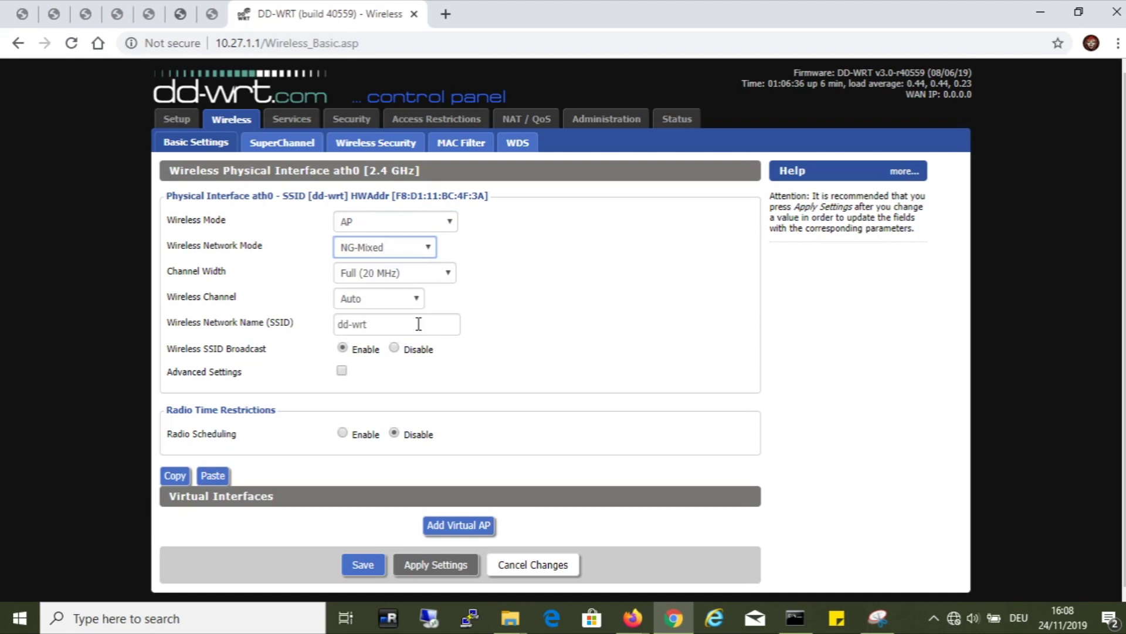
left_click(446, 274)
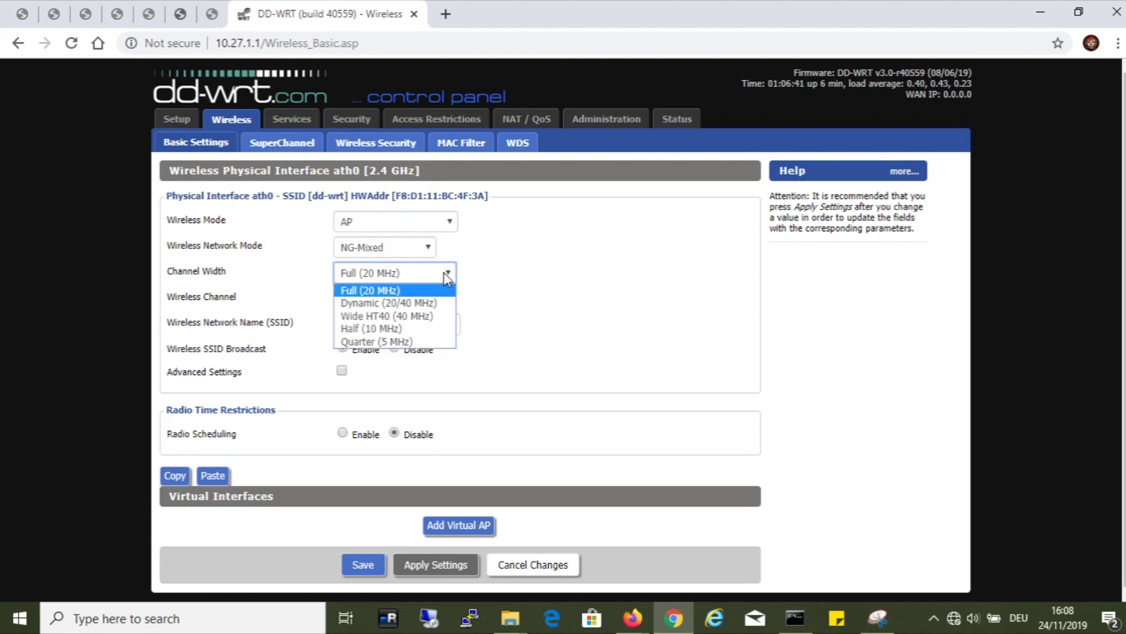
left_click(444, 318)
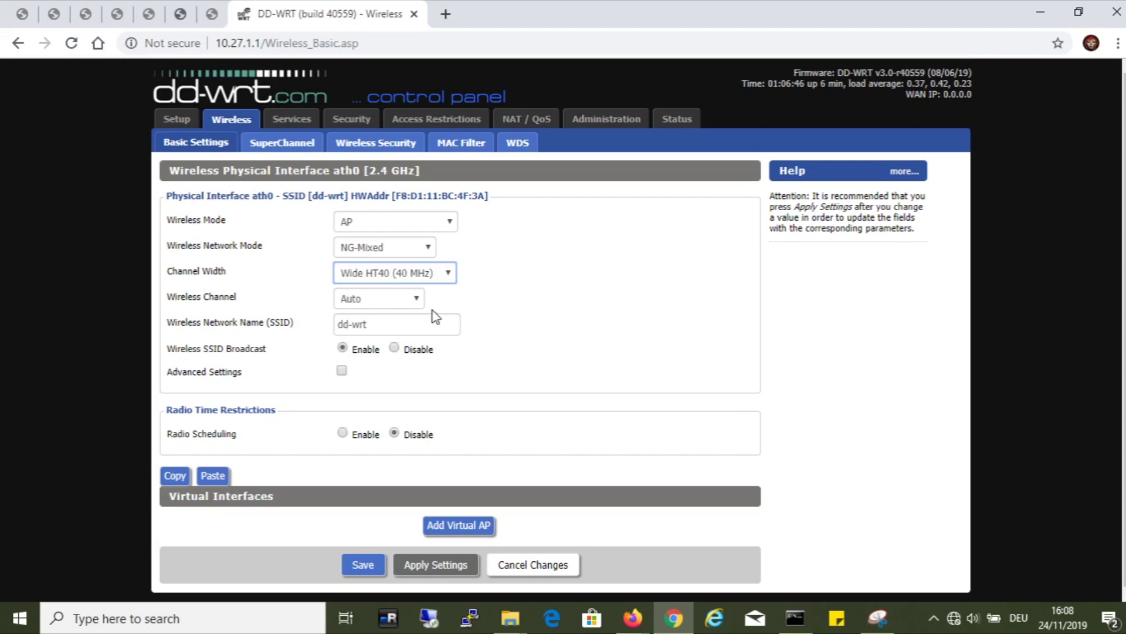
Step: Put the radio on channel 11 (2462 MHz), rename SSID dd-wrt to Hepek.info, and apply
left_click(417, 301)
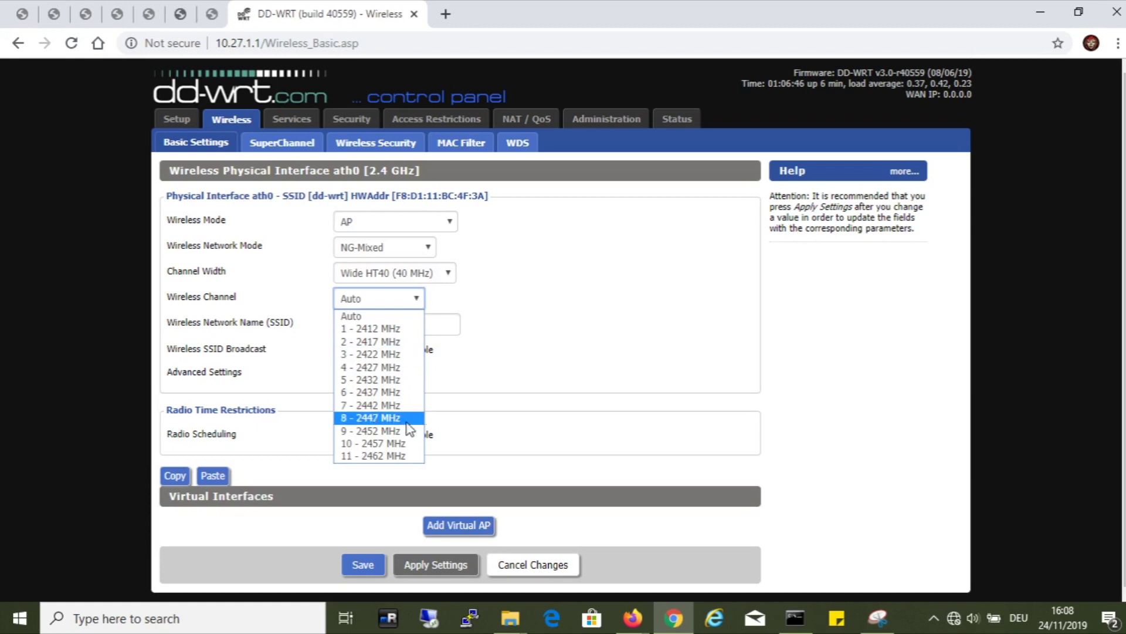
left_click(414, 458)
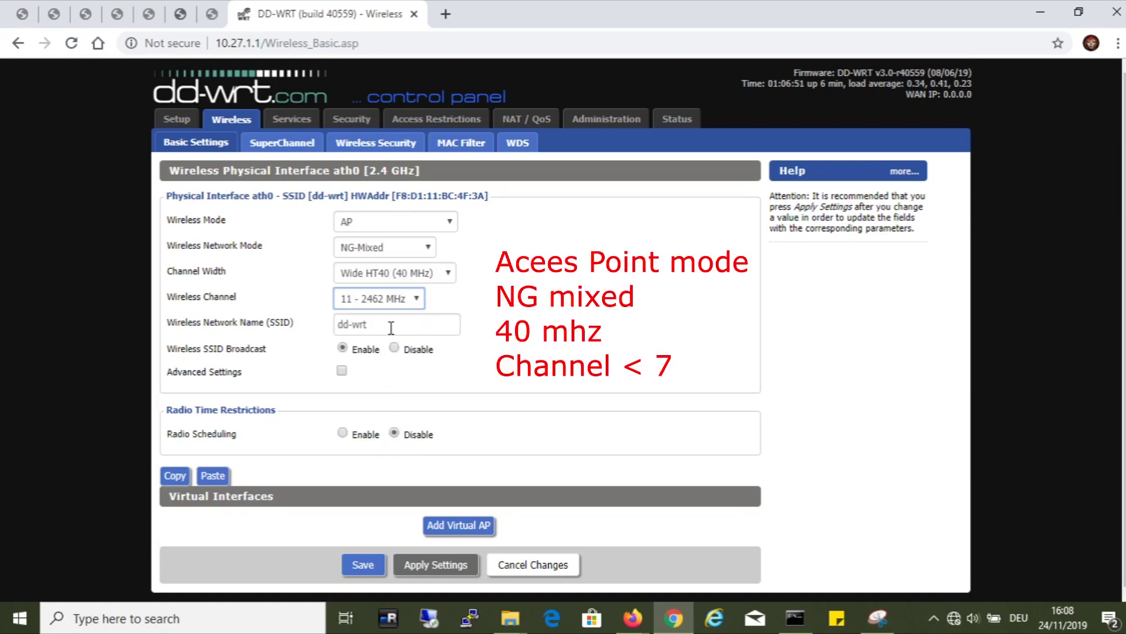
left_click_drag(392, 327, 317, 329)
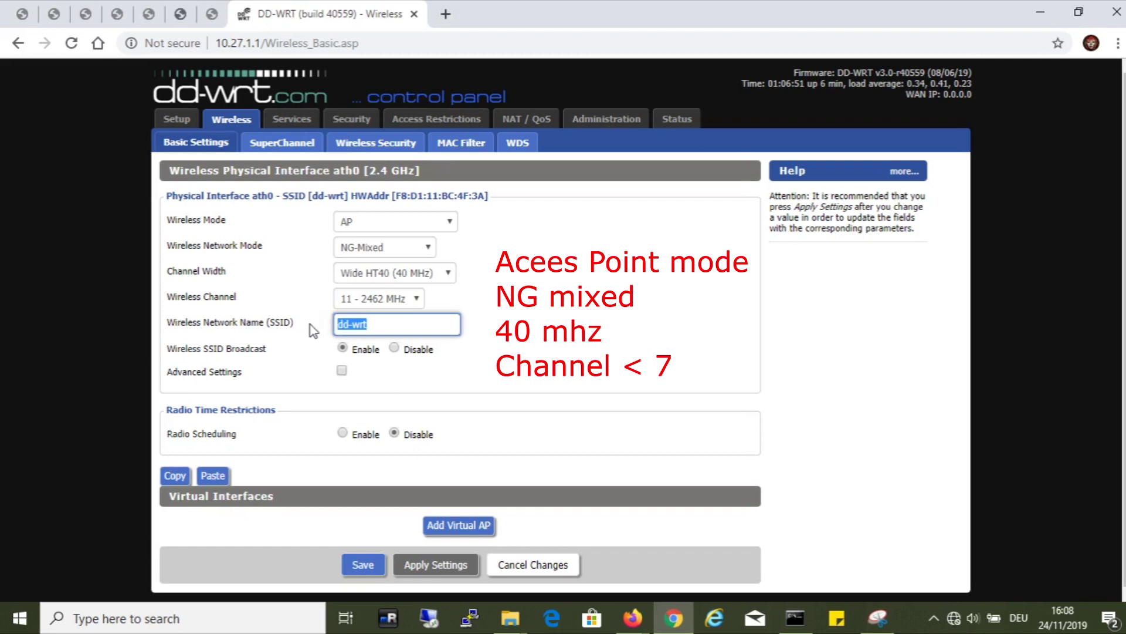
type("HEpek.")
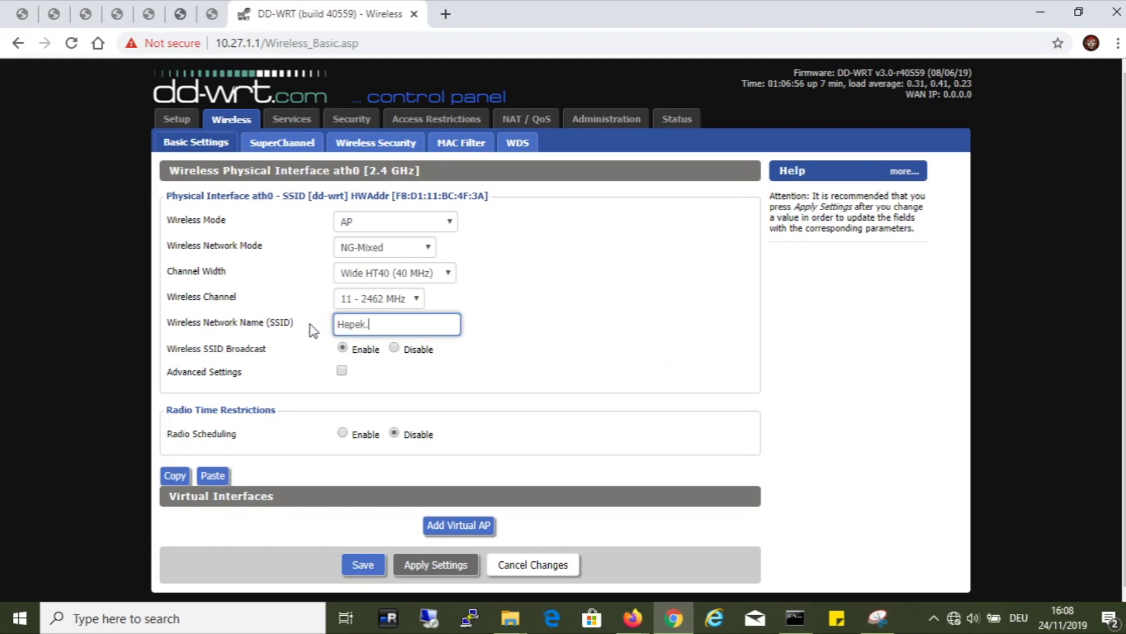
key("BackSpace")
key("BackSpace")
type("nfo")
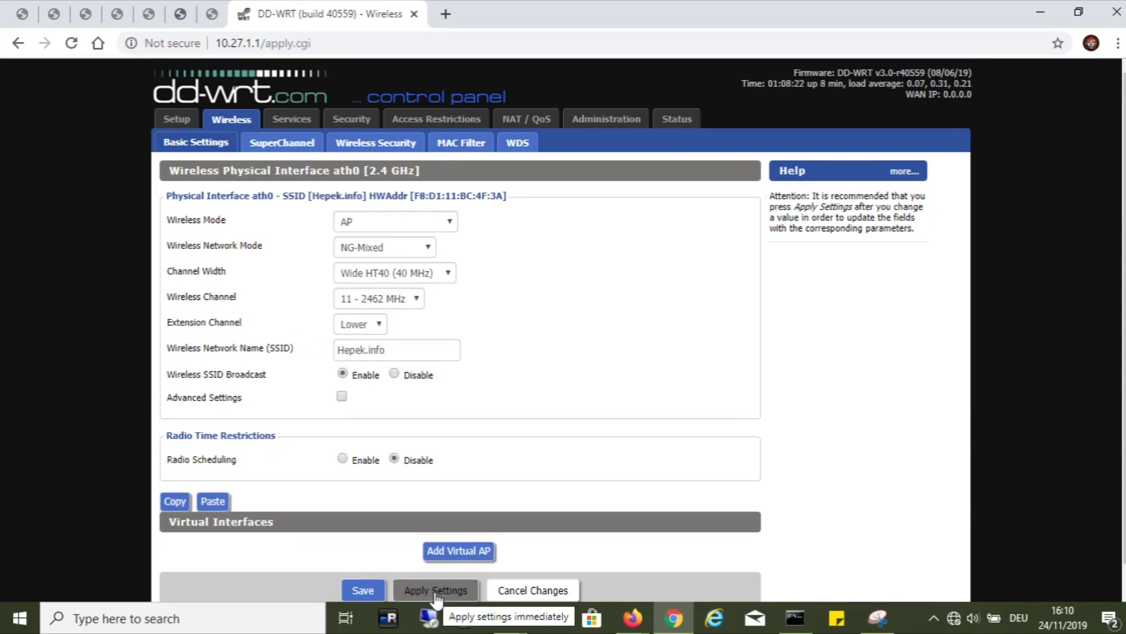
left_click(434, 591)
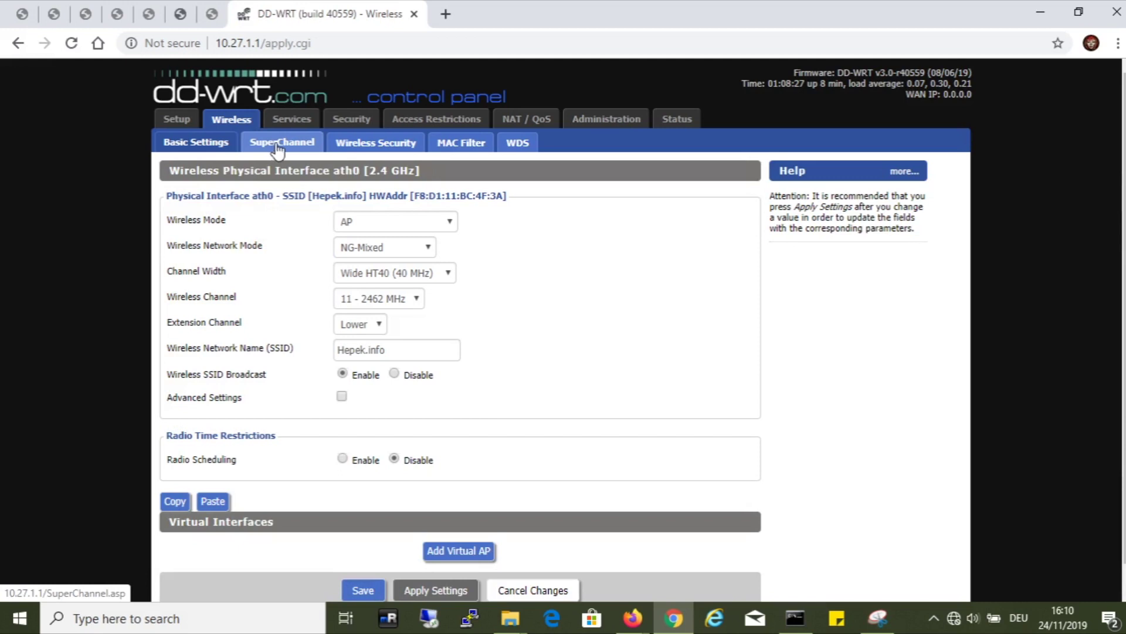
Step: Set security mode WPA with WPA2 Personal, enter a shared key, and apply the settings
left_click(278, 150)
left_click(376, 143)
left_click(402, 230)
left_click(365, 259)
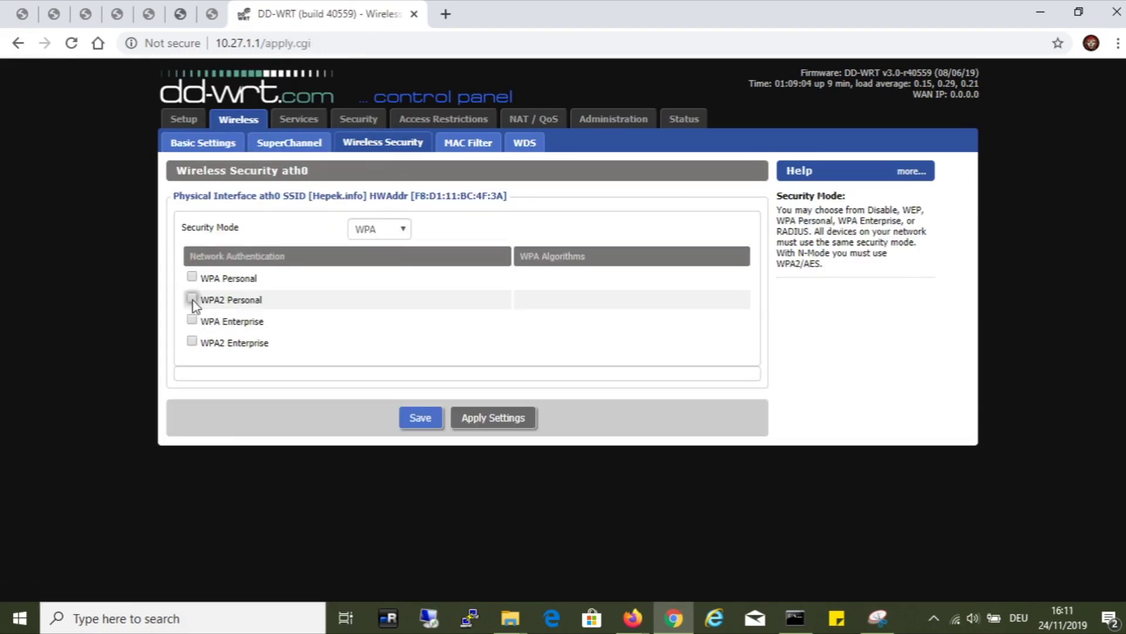
left_click(192, 299)
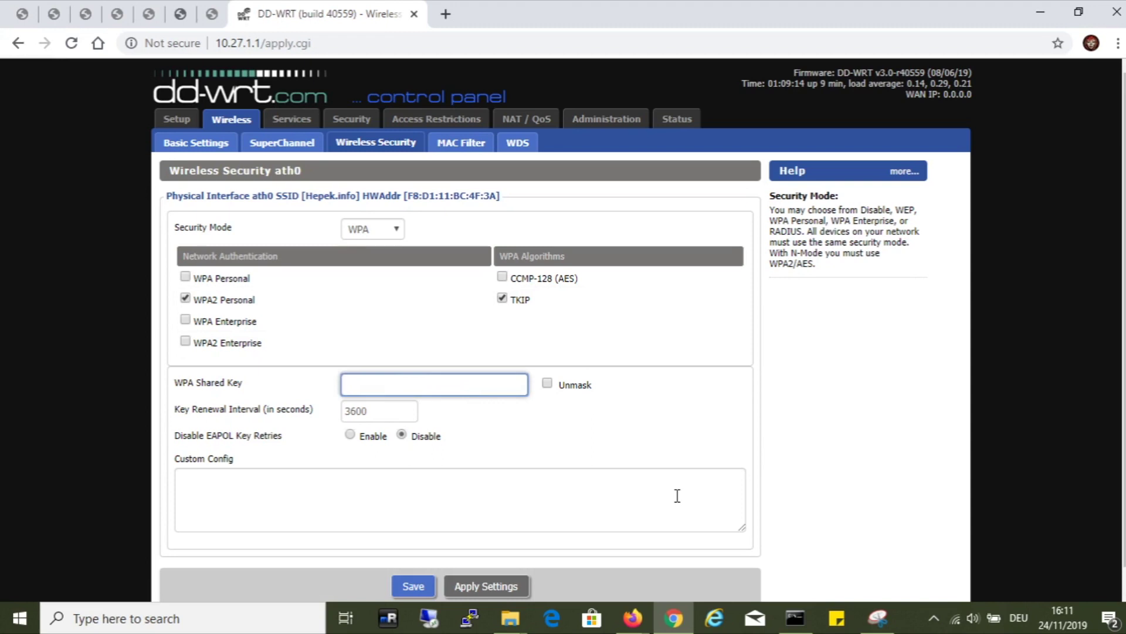
type("h")
type("1")
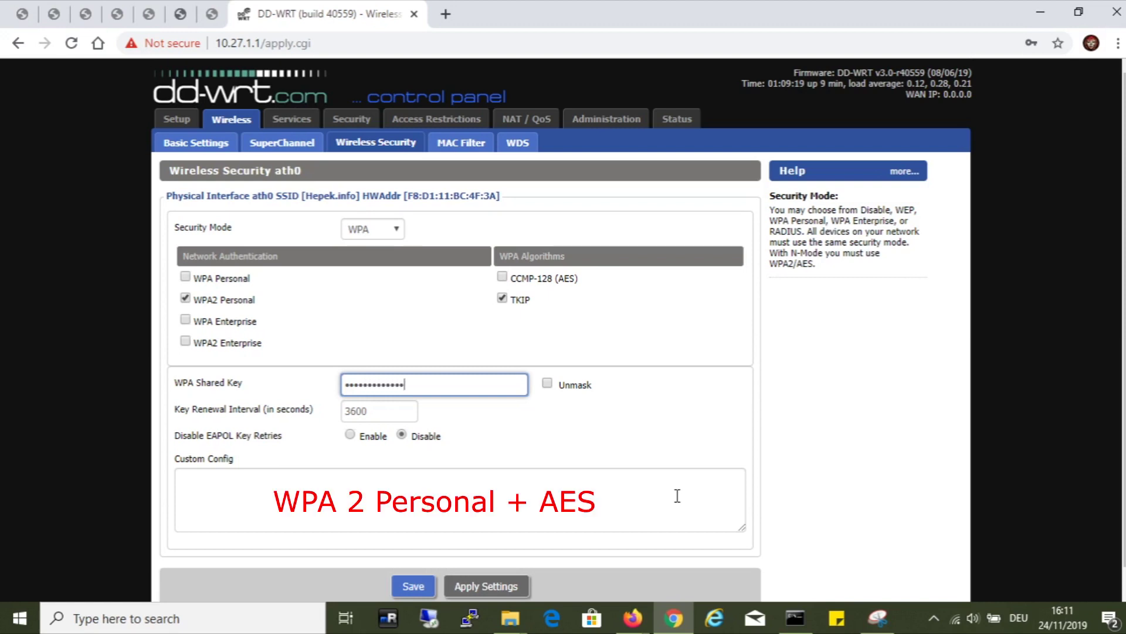
left_click(490, 581)
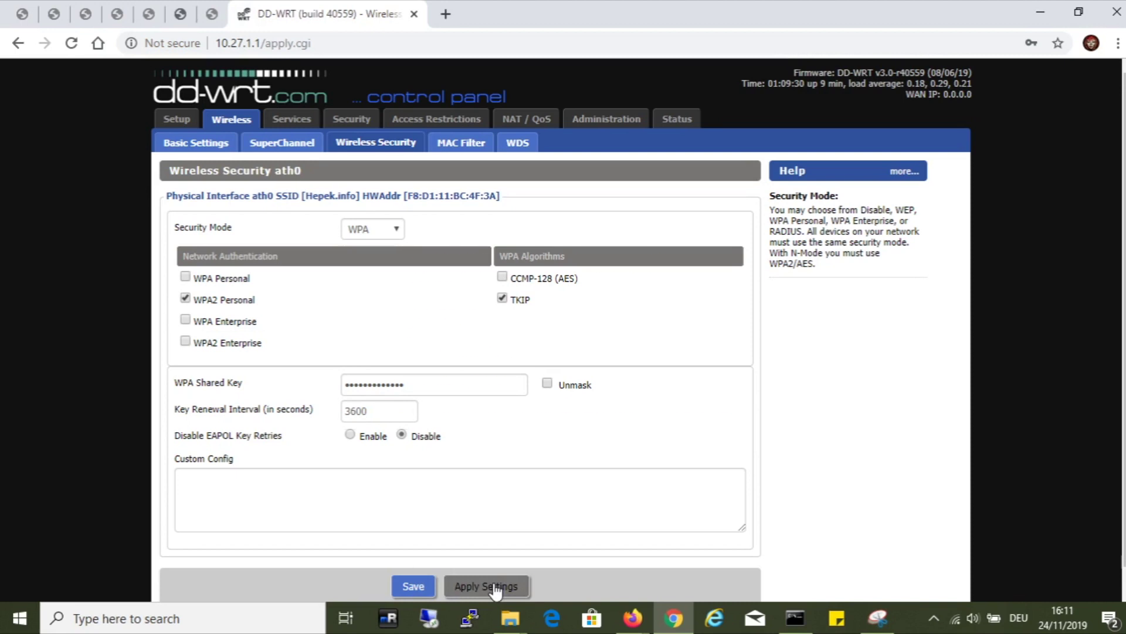
left_click(494, 586)
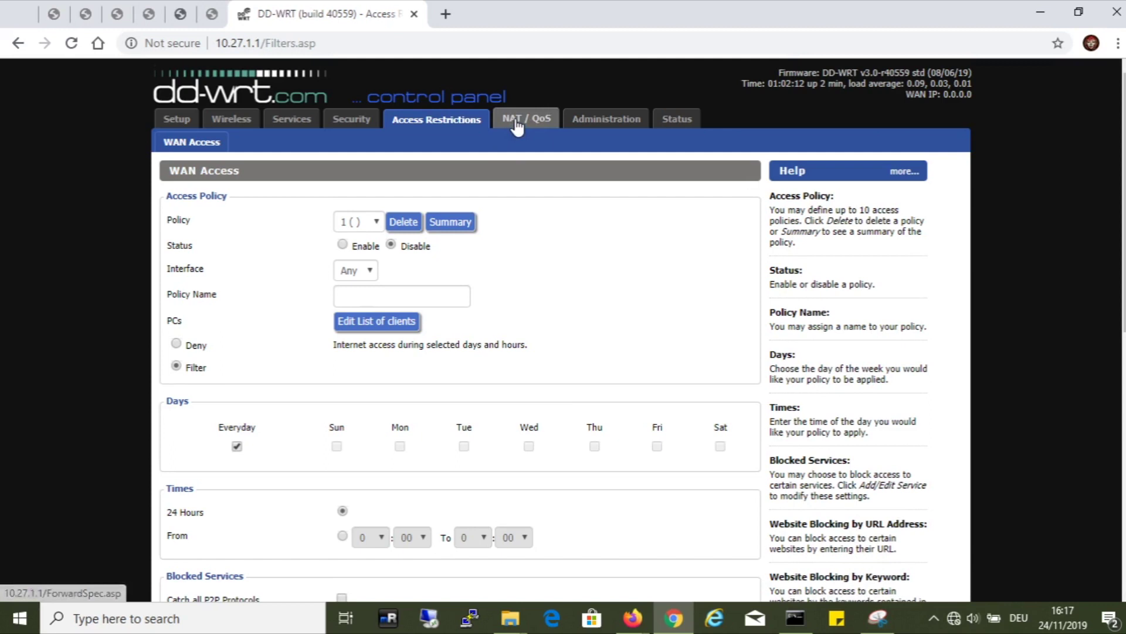
Step: Add two port forwarding rows, the first forwarding port 445 (both protocols) to 10.27.1.21
left_click(516, 124)
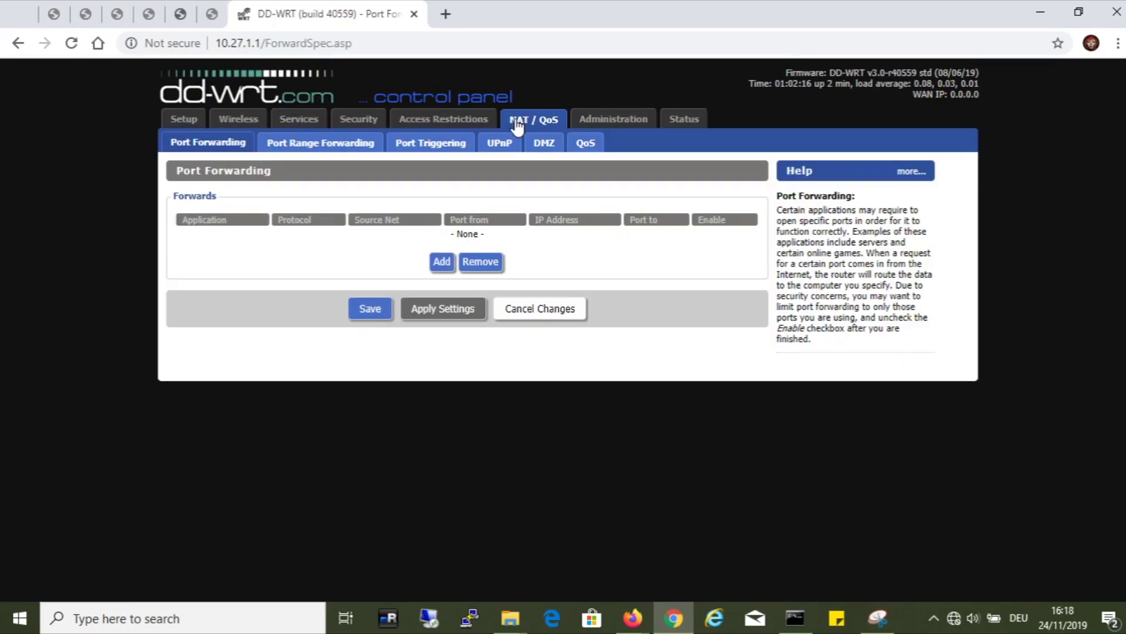
left_click(441, 261)
left_click(228, 238)
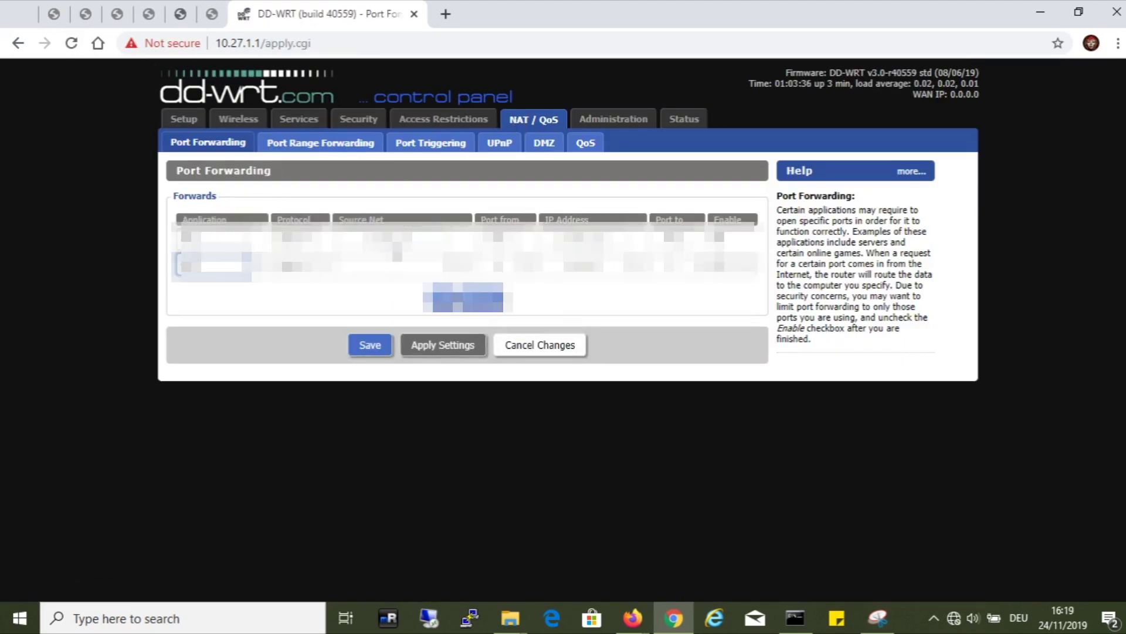
key("Tab")
key("Tab")
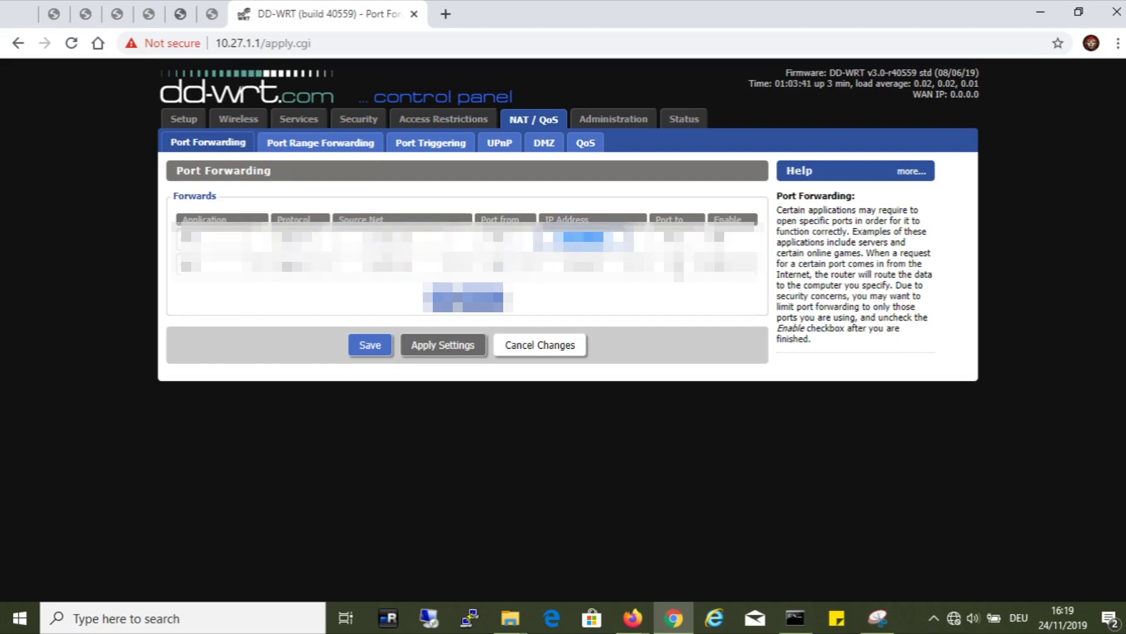
left_click(583, 266)
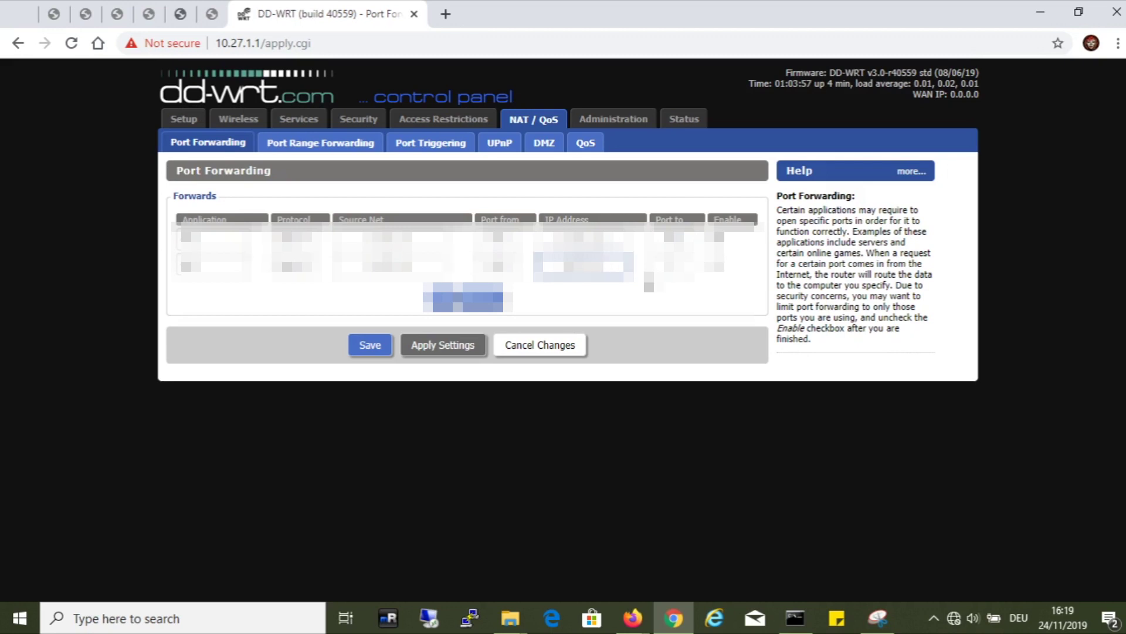
key("Tab")
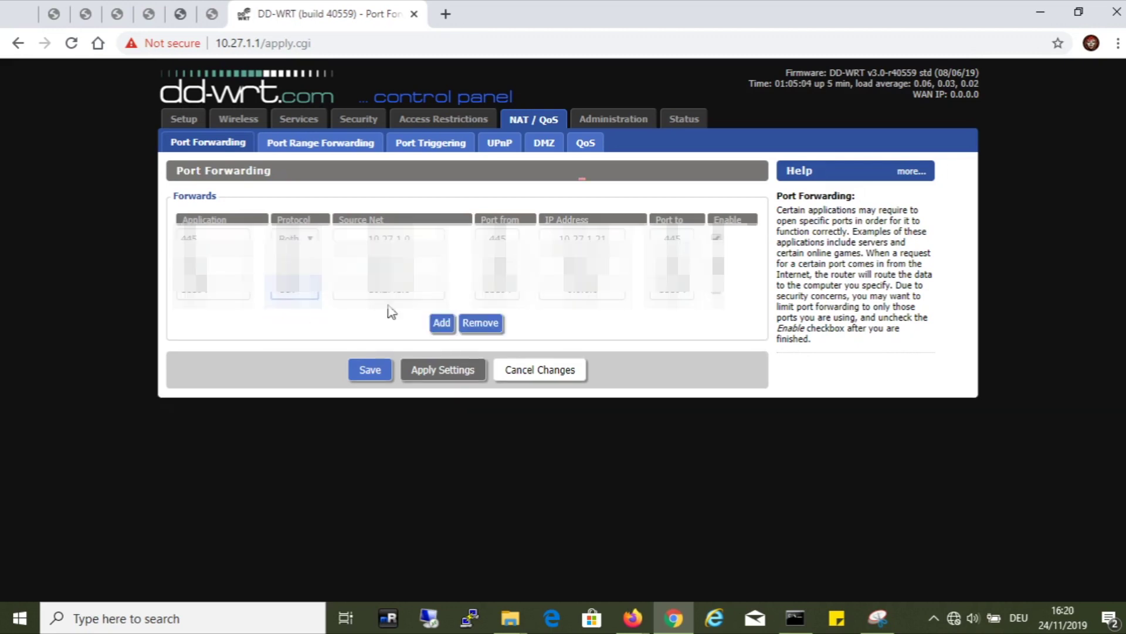
Step: Save the port forwarding rules, then schedule an automatic reboot every Monday at 04:00 and save
left_click(370, 370)
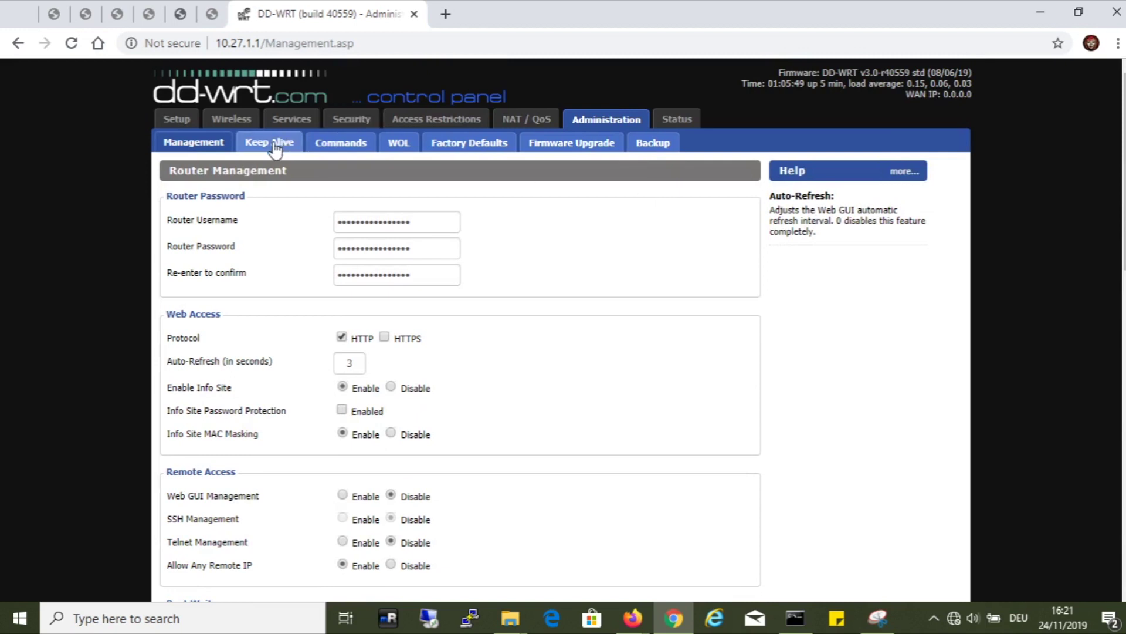
left_click(274, 147)
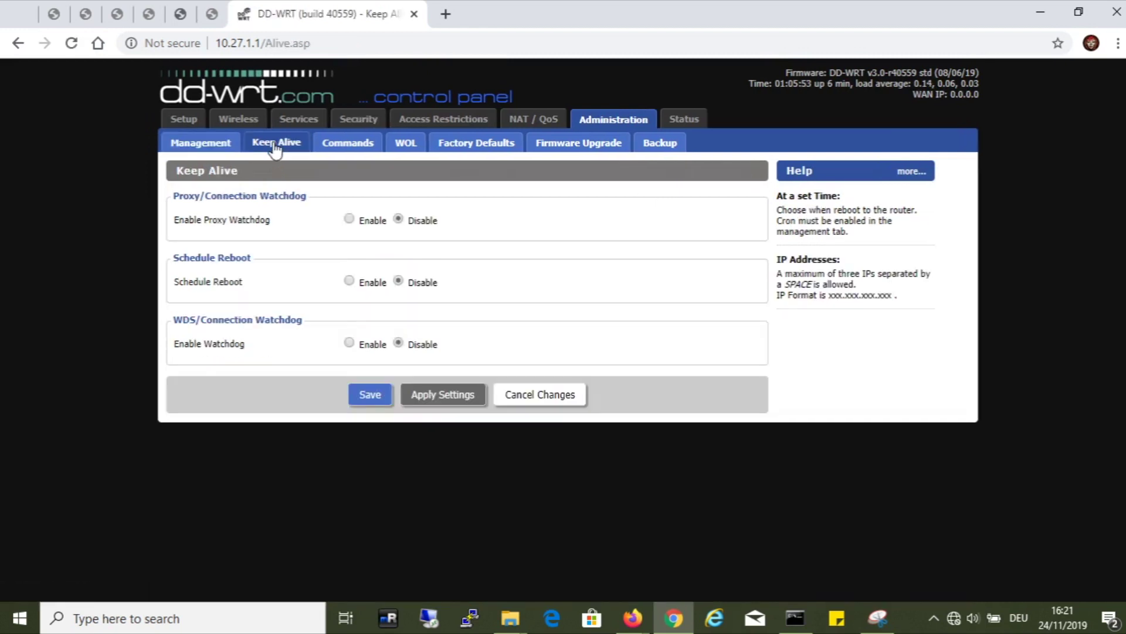
left_click(349, 280)
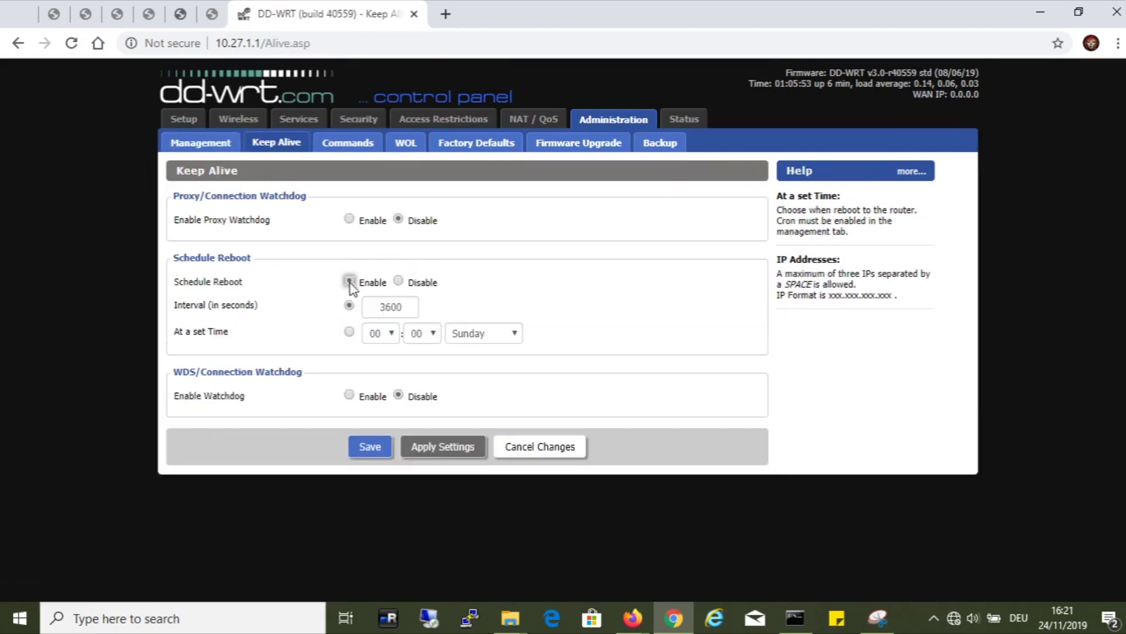
left_click(389, 334)
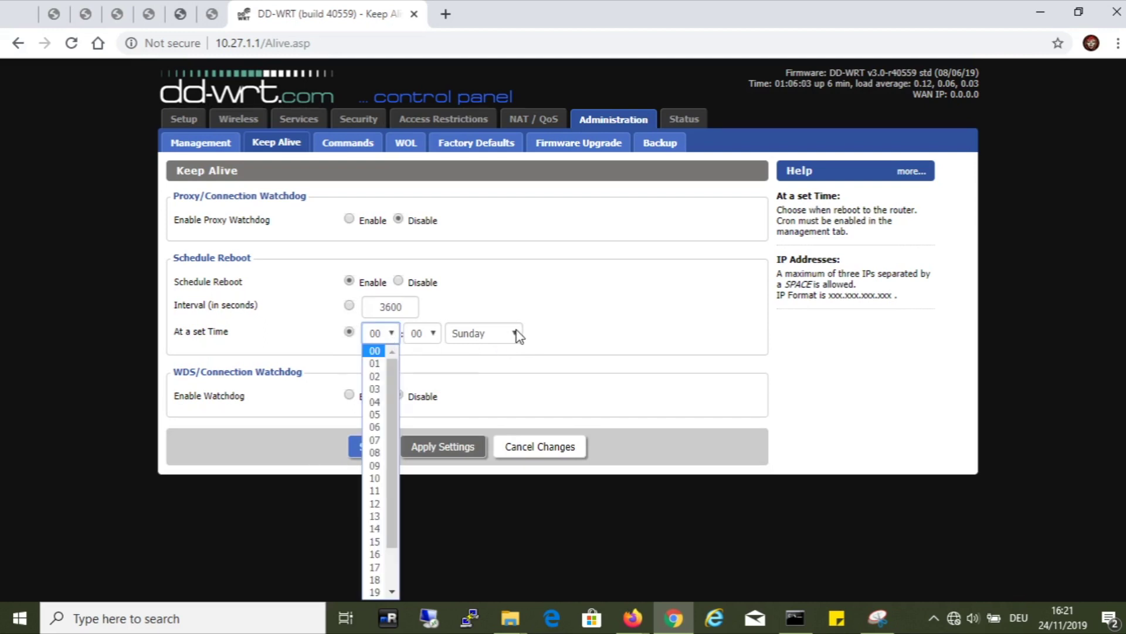
left_click(517, 335)
left_click(394, 334)
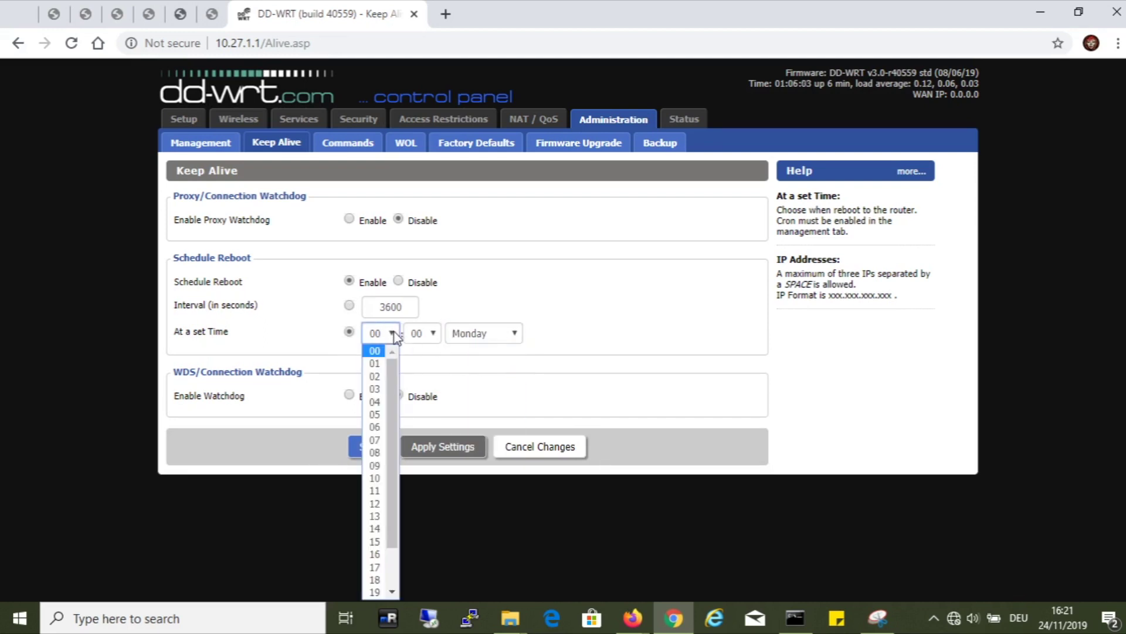
left_click(375, 402)
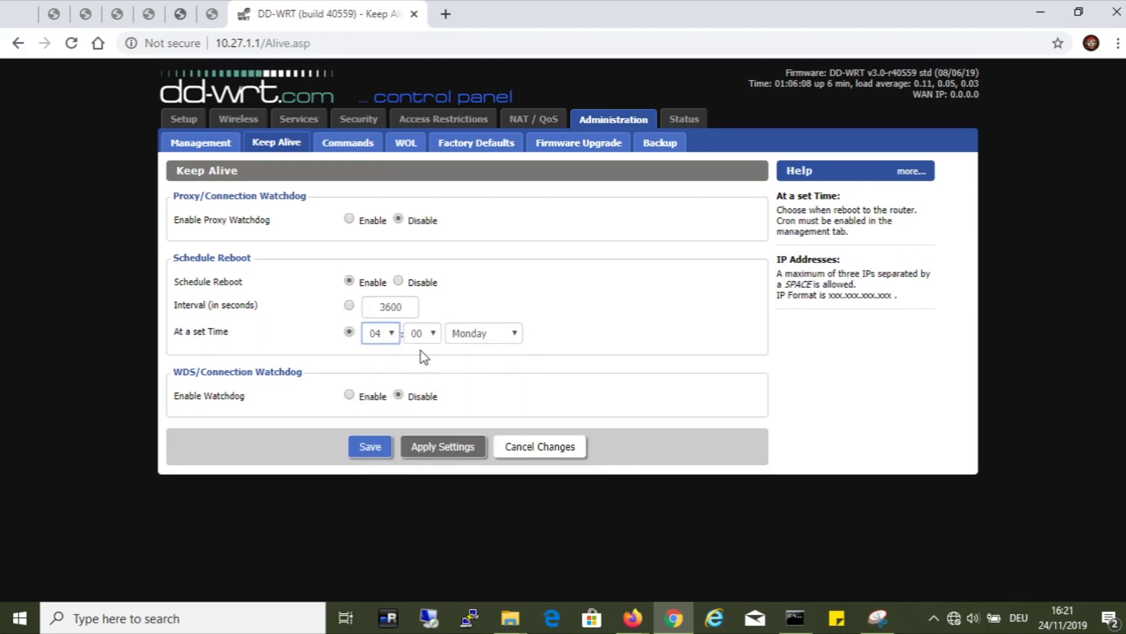
left_click(371, 447)
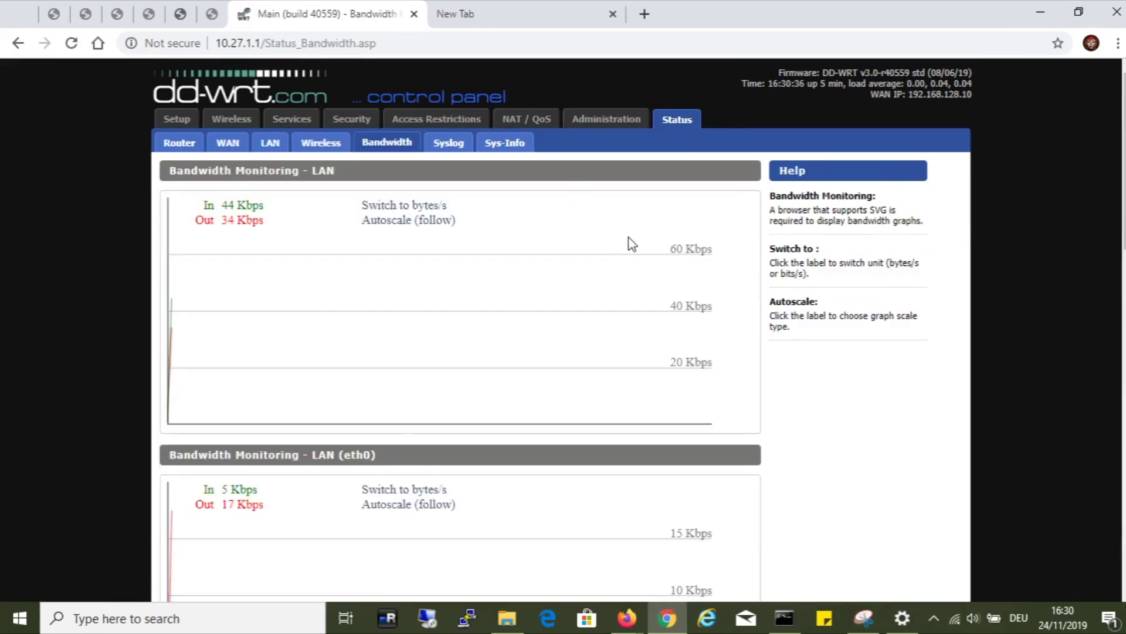
scroll(630, 240, "down", 8)
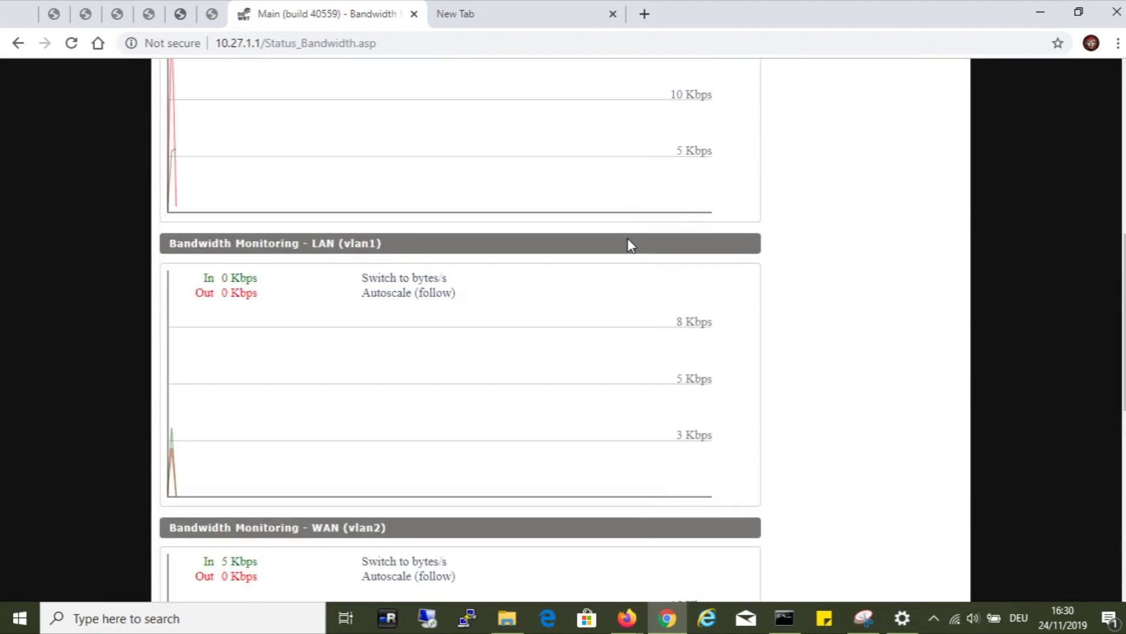
scroll(630, 243, "down", 5)
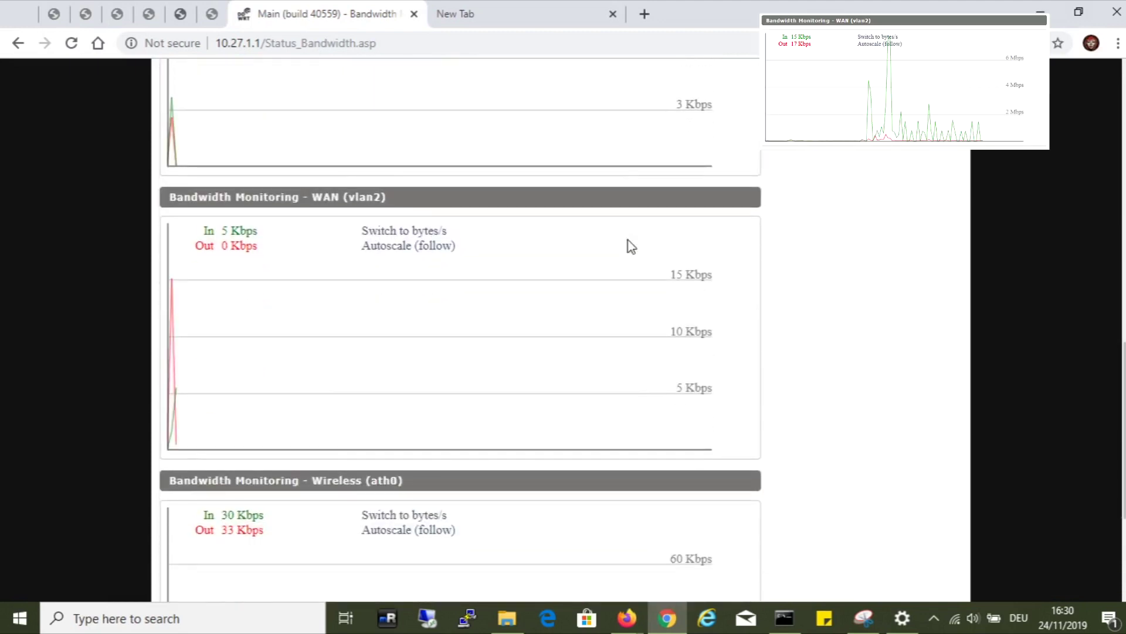
scroll(591, 277, "down", 3)
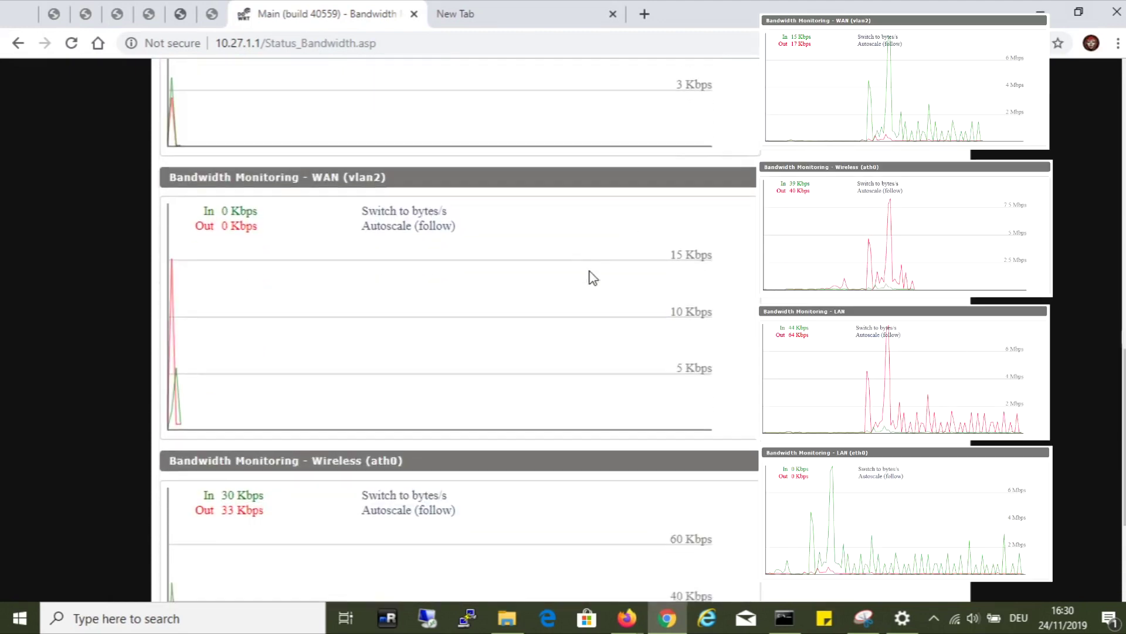
scroll(593, 270, "up", 15)
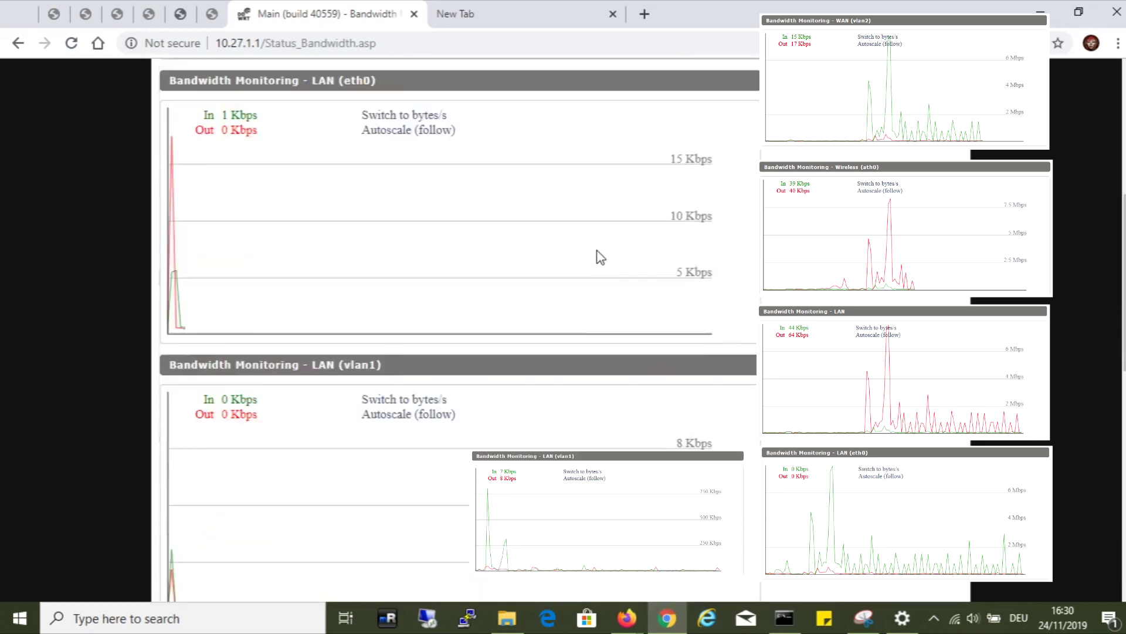